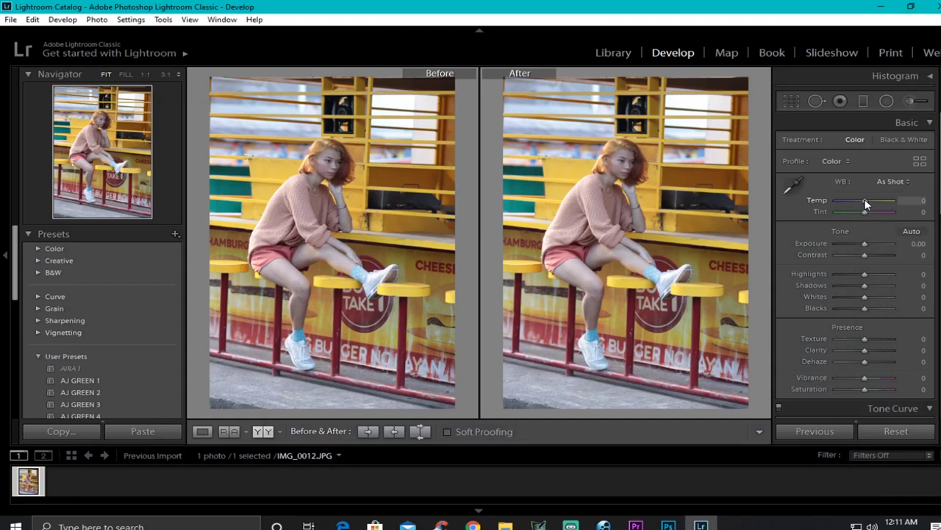
Step: In the Basic panel, set Temp +5, Tint −10, Exposure +0.24 and Contrast +17
{"action": "left_click_drag", "start_coordinate": [866, 203], "coordinate": [865, 204]}
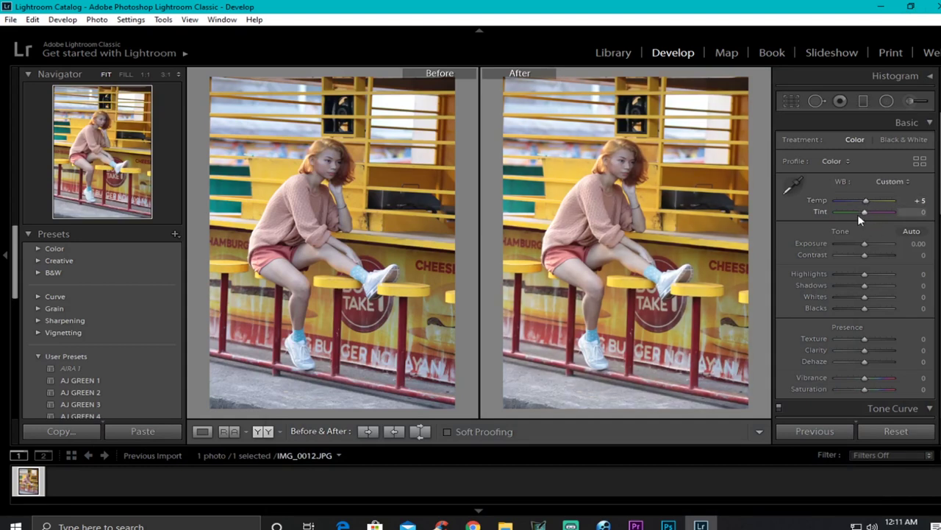
{"action": "left_click_drag", "start_coordinate": [864, 214], "coordinate": [860, 215]}
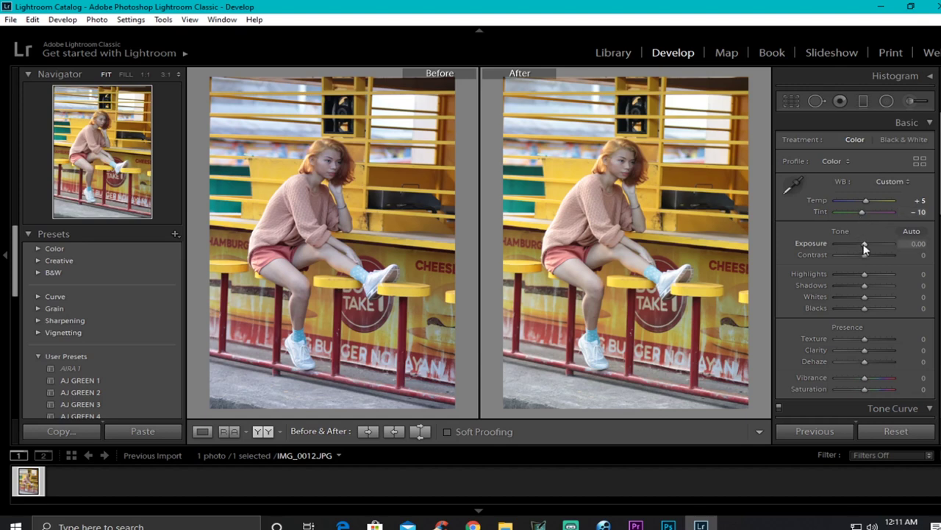
{"action": "left_click_drag", "start_coordinate": [865, 248], "coordinate": [867, 249]}
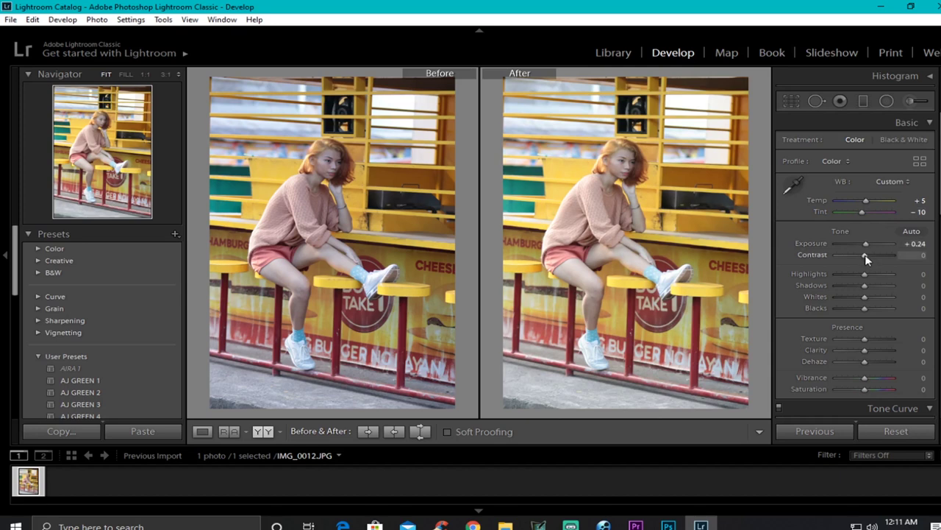
{"action": "left_click_drag", "start_coordinate": [865, 255], "coordinate": [866, 256]}
{"action": "left_click_drag", "start_coordinate": [867, 259], "coordinate": [867, 259]}
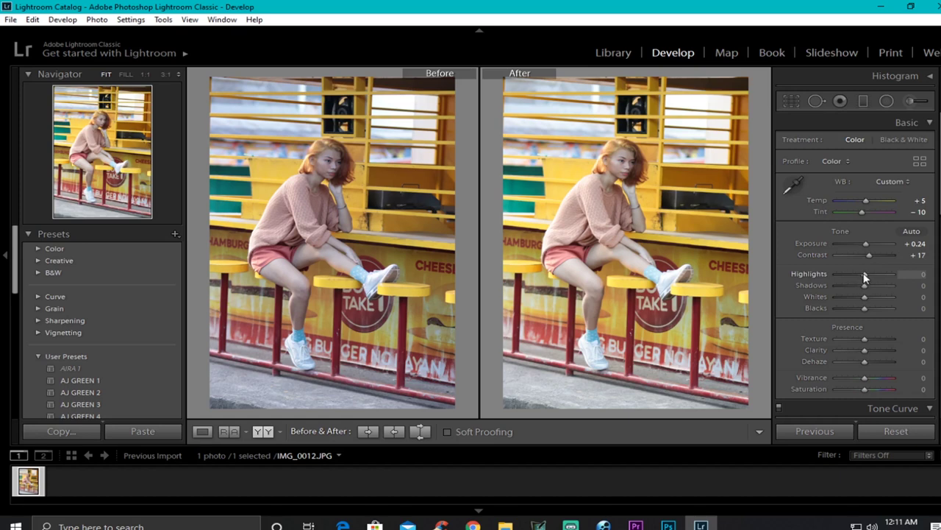
Step: Set the tone sliders to Highlights −52, Shadows +40, Whites −31 and Blacks −45
{"action": "left_click_drag", "start_coordinate": [865, 277], "coordinate": [850, 280]}
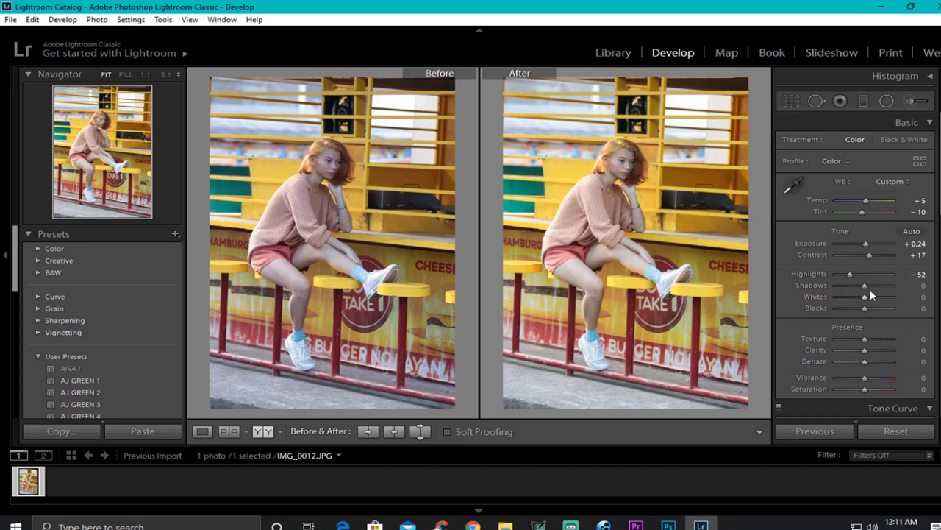
{"action": "left_click_drag", "start_coordinate": [864, 288], "coordinate": [875, 292]}
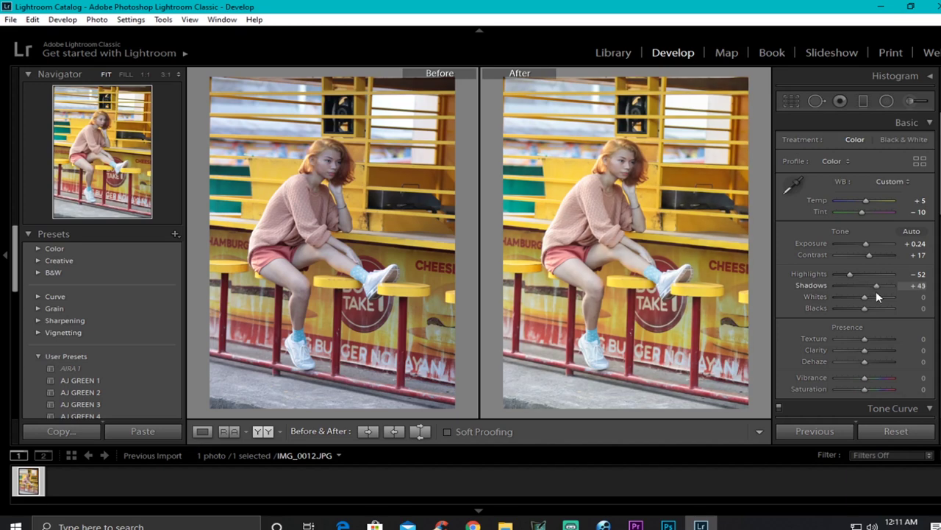
{"action": "left_click_drag", "start_coordinate": [876, 291], "coordinate": [876, 298]}
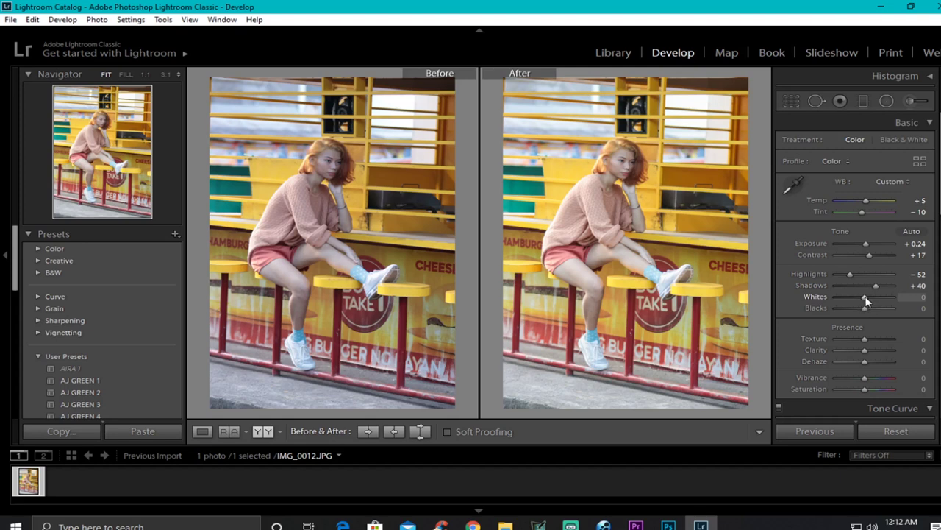
{"action": "left_click_drag", "start_coordinate": [867, 301], "coordinate": [857, 301]}
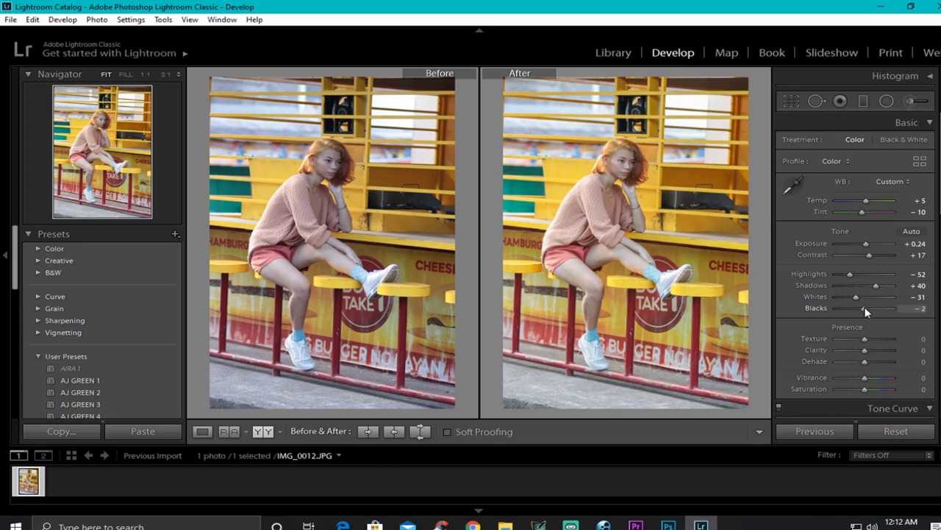
{"action": "left_click_drag", "start_coordinate": [866, 311], "coordinate": [853, 313]}
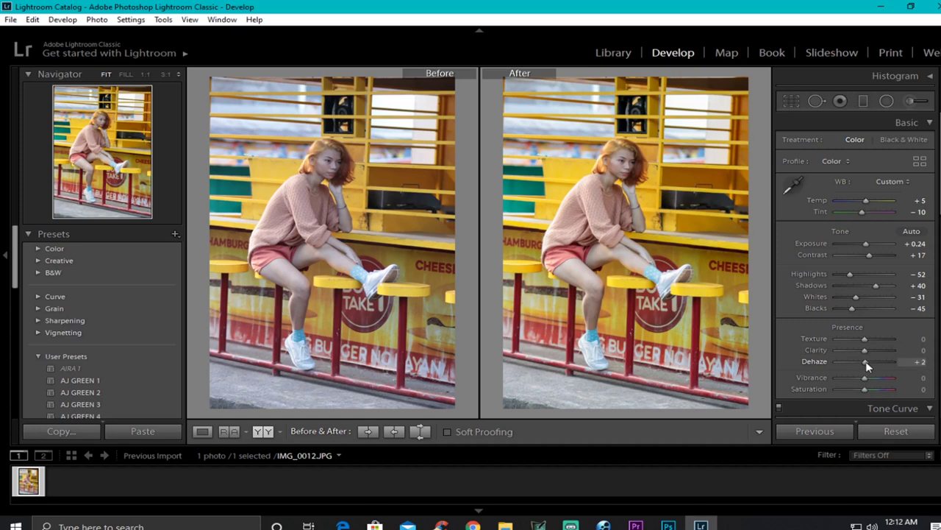
Step: Raise Dehaze to +14 and Vibrance to +19 in the Presence section
{"action": "left_click_drag", "start_coordinate": [865, 361], "coordinate": [868, 363]}
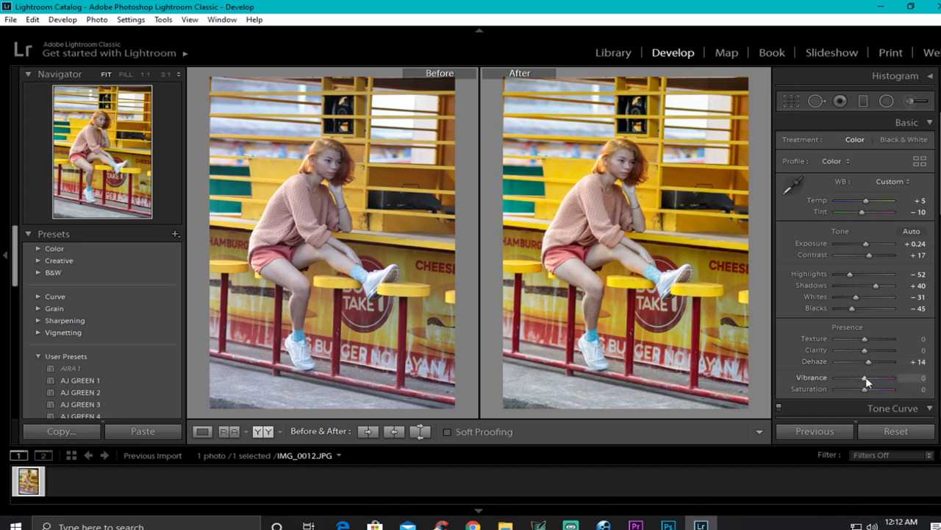
{"action": "left_click_drag", "start_coordinate": [865, 381], "coordinate": [870, 386]}
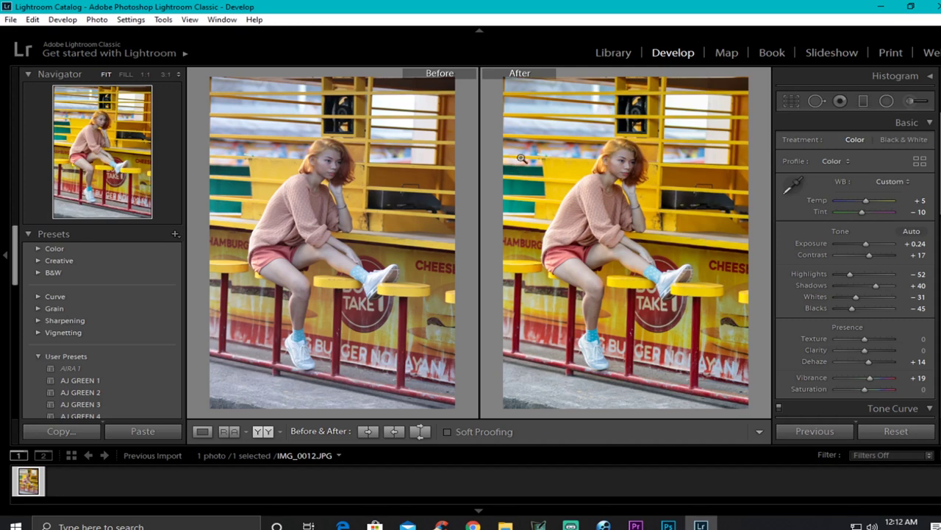
Step: Add three points to the RGB tone curve and shape them into an S curve
{"action": "scroll", "coordinate": [855, 265], "scroll_direction": "down", "scroll_amount": 5}
{"action": "scroll", "coordinate": [882, 265], "scroll_direction": "down", "scroll_amount": 2}
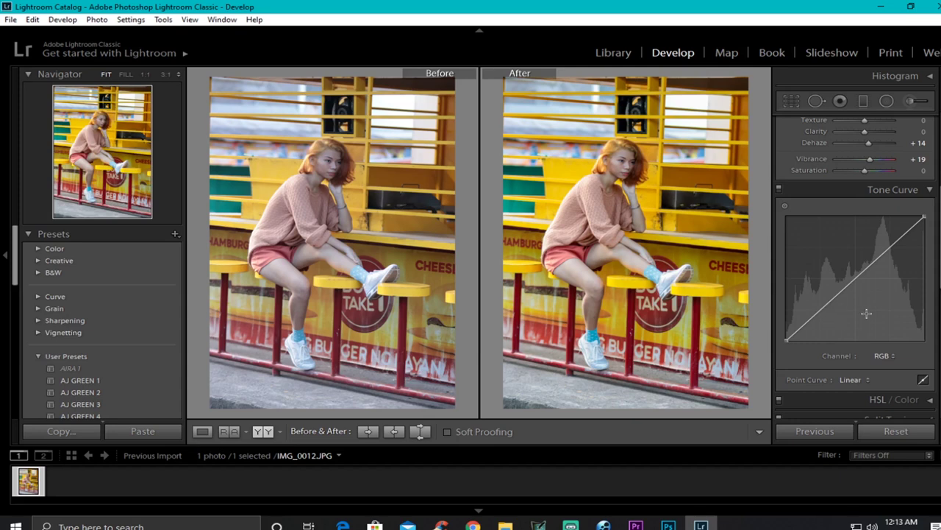
{"action": "left_click", "coordinate": [820, 309]}
{"action": "left_click", "coordinate": [857, 277]}
{"action": "left_click", "coordinate": [892, 249]}
{"action": "left_click_drag", "start_coordinate": [823, 310], "coordinate": [824, 311]}
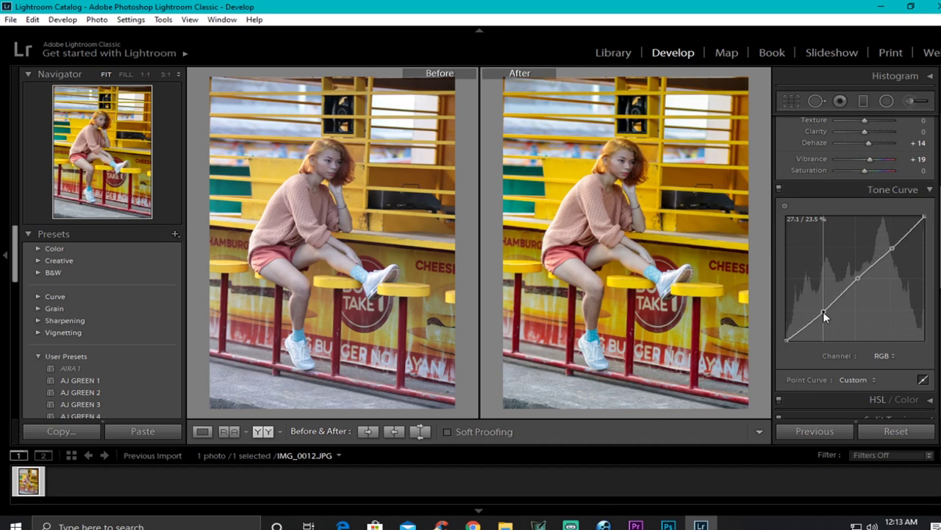
{"action": "left_click_drag", "start_coordinate": [823, 313], "coordinate": [825, 312]}
{"action": "left_click_drag", "start_coordinate": [858, 280], "coordinate": [855, 277]}
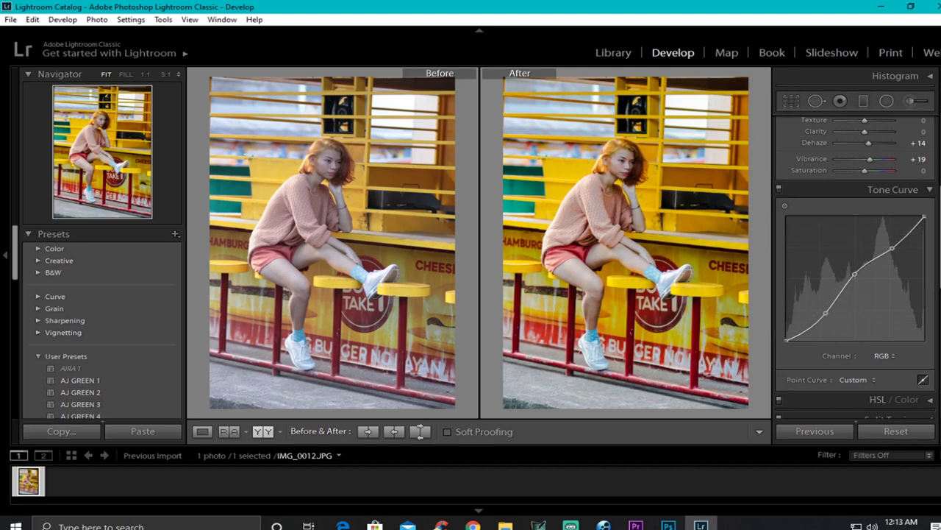
Step: In HSL, set hues Orange −13, Yellow −13, Green −100 and Red luminance −11
{"action": "scroll", "coordinate": [875, 282], "scroll_direction": "down", "scroll_amount": 3}
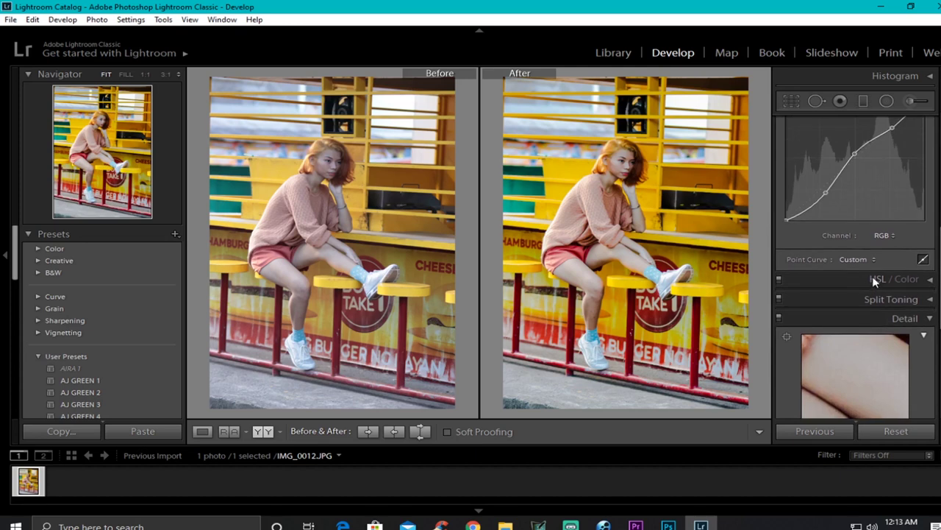
{"action": "left_click", "coordinate": [877, 280]}
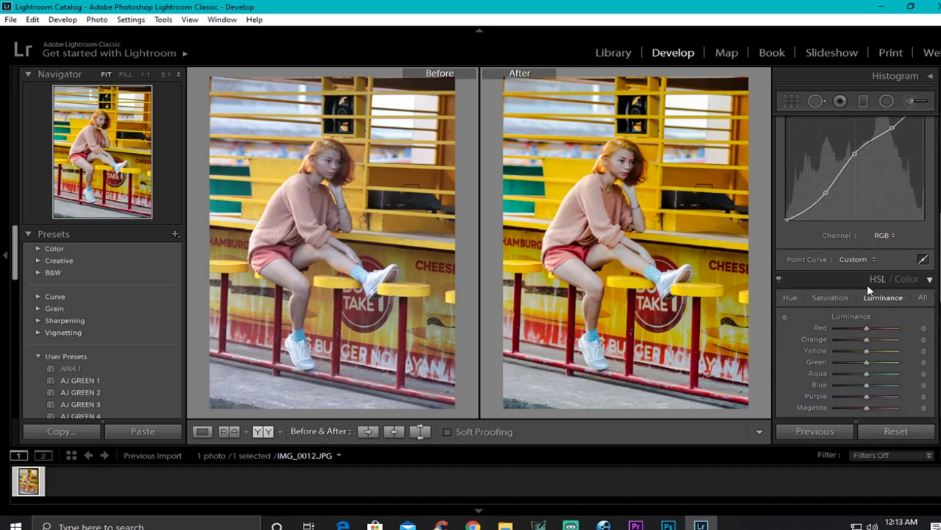
{"action": "left_click", "coordinate": [788, 298]}
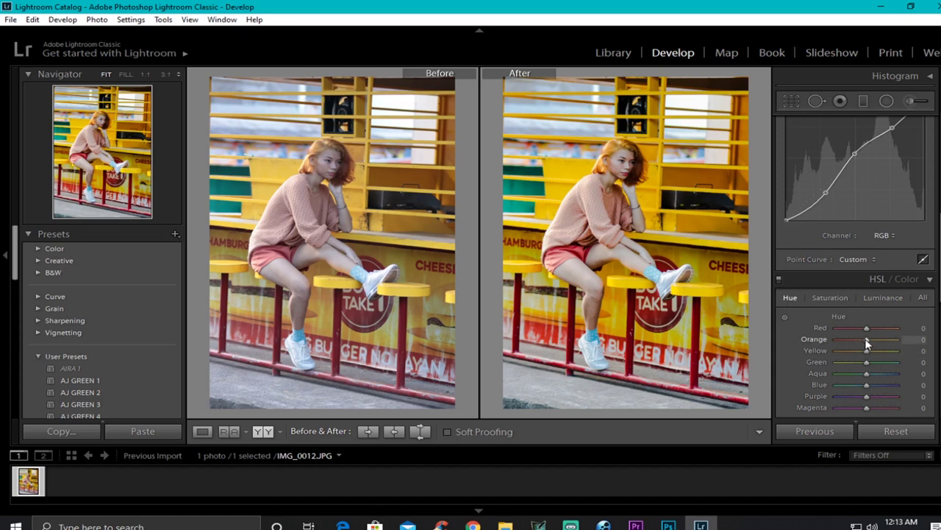
{"action": "left_click_drag", "start_coordinate": [867, 343], "coordinate": [862, 346]}
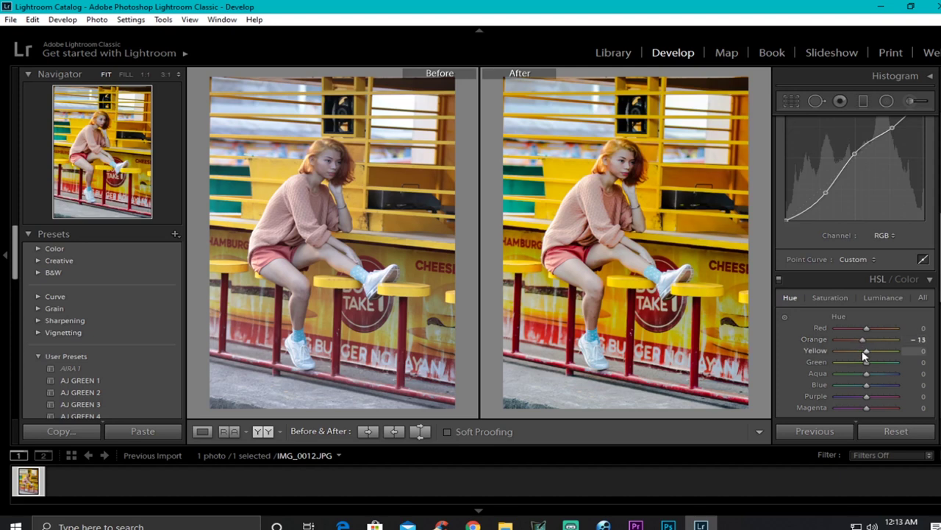
{"action": "left_click_drag", "start_coordinate": [868, 356], "coordinate": [864, 357]}
{"action": "left_click_drag", "start_coordinate": [866, 361], "coordinate": [806, 360]}
{"action": "left_click", "coordinate": [831, 300]}
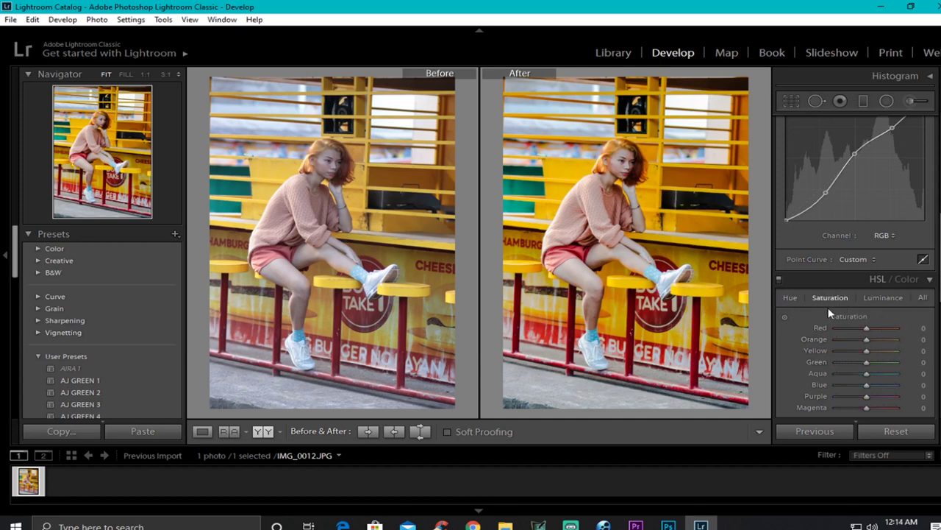
{"action": "left_click", "coordinate": [873, 297]}
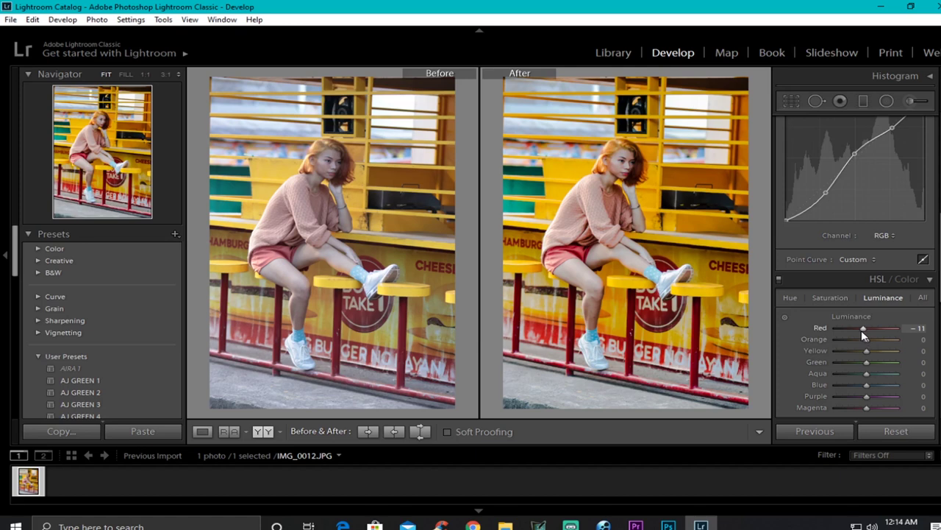
Step: Set Detail Noise Reduction Luminance to 13, checking the face at 1:1 then fitting back
{"action": "scroll", "coordinate": [895, 332], "scroll_direction": "down", "scroll_amount": 2}
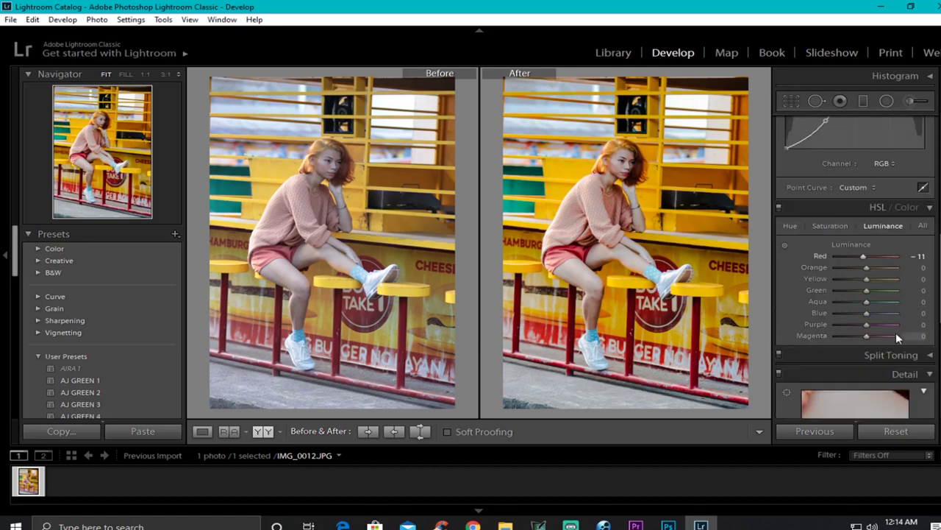
{"action": "scroll", "coordinate": [906, 317], "scroll_direction": "down", "scroll_amount": 2}
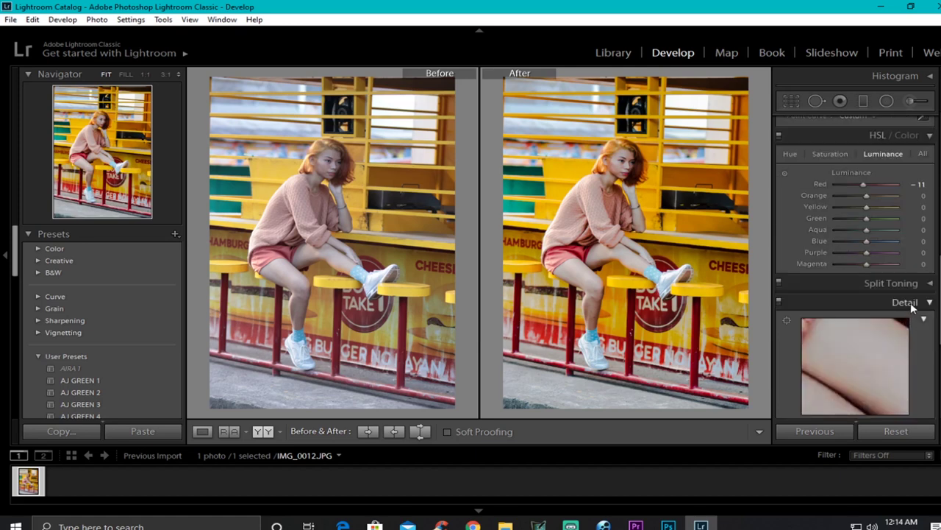
{"action": "scroll", "coordinate": [910, 313], "scroll_direction": "down", "scroll_amount": 4}
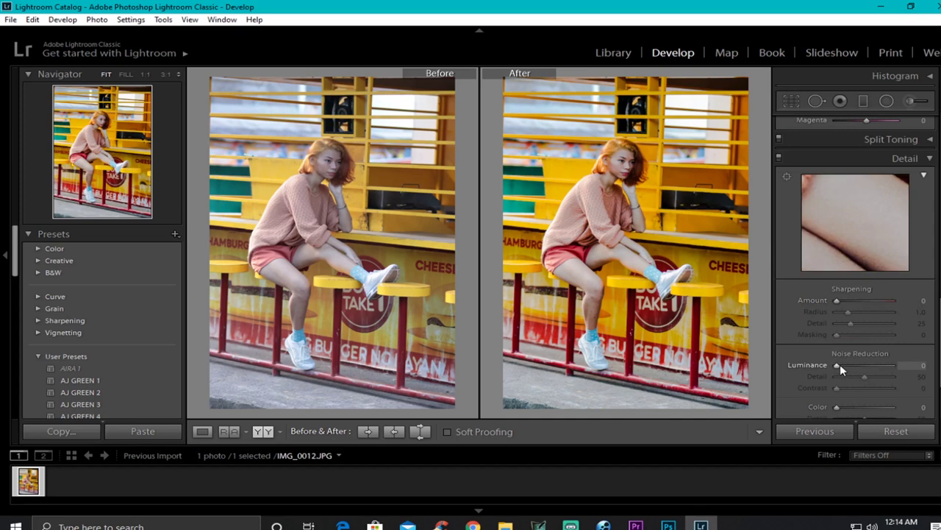
{"action": "left_click_drag", "start_coordinate": [838, 363], "coordinate": [844, 371]}
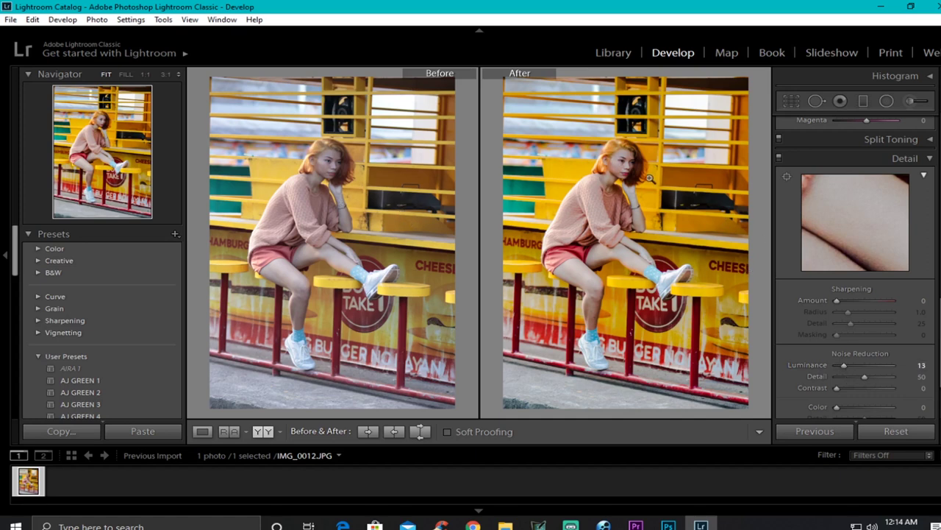
{"action": "left_click", "coordinate": [309, 167]}
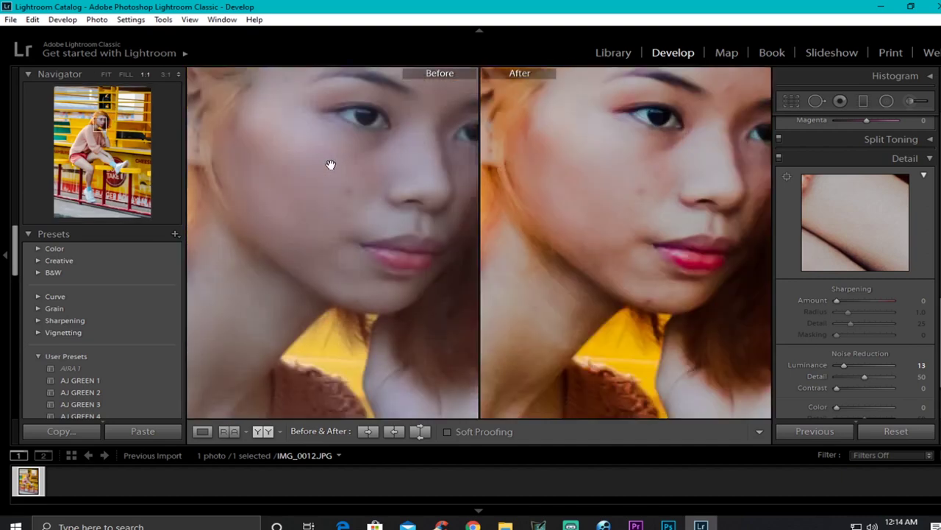
{"action": "left_click", "coordinate": [330, 164]}
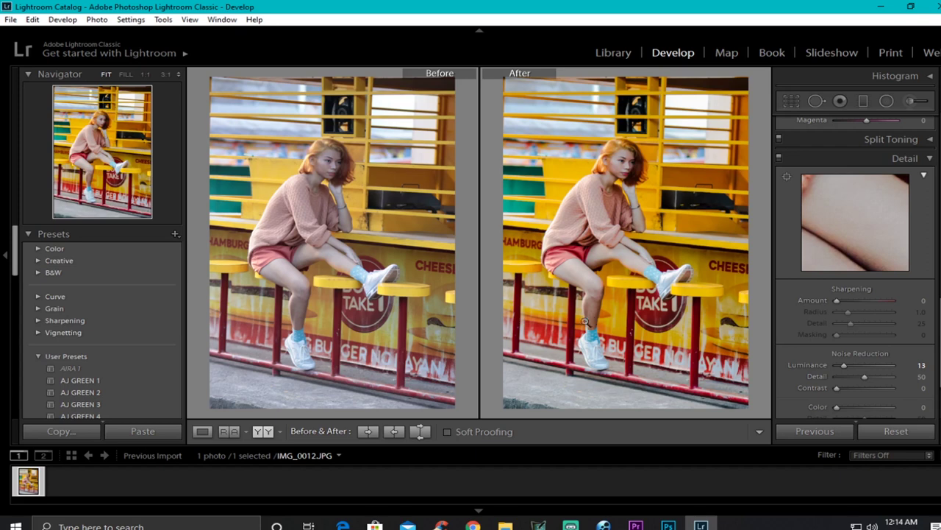
Step: Open IMG_0012.JPG in Photoshop CC 2019 as a copy with Lightroom adjustments
{"action": "right_click", "coordinate": [30, 484]}
{"action": "mouse_move", "coordinate": [66, 200]}
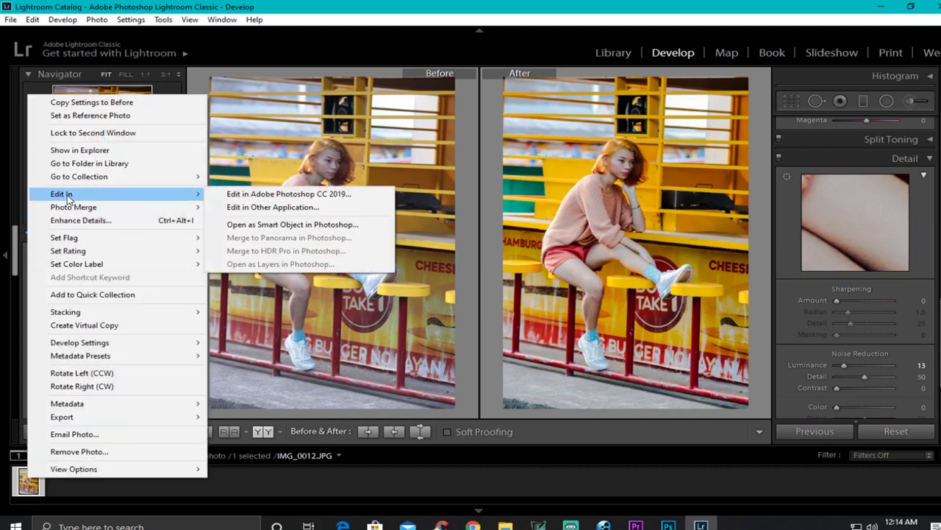
{"action": "left_click", "coordinate": [250, 195]}
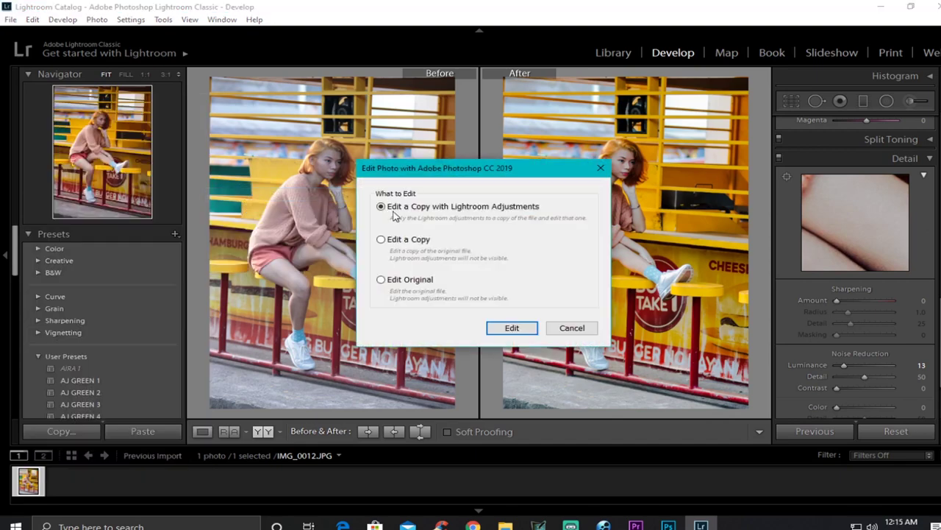
{"action": "left_click", "coordinate": [512, 328]}
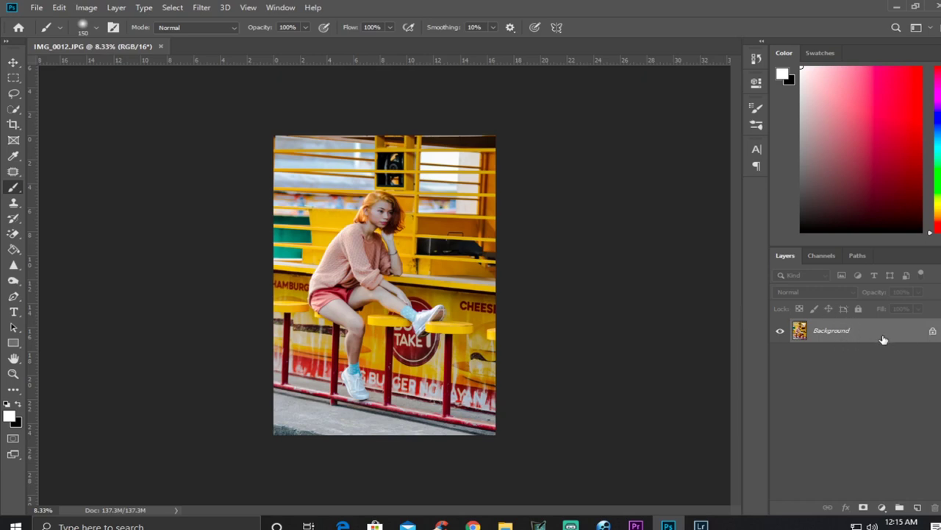
Step: Duplicate the Background layer to create a Background copy layer
{"action": "right_click", "coordinate": [854, 336]}
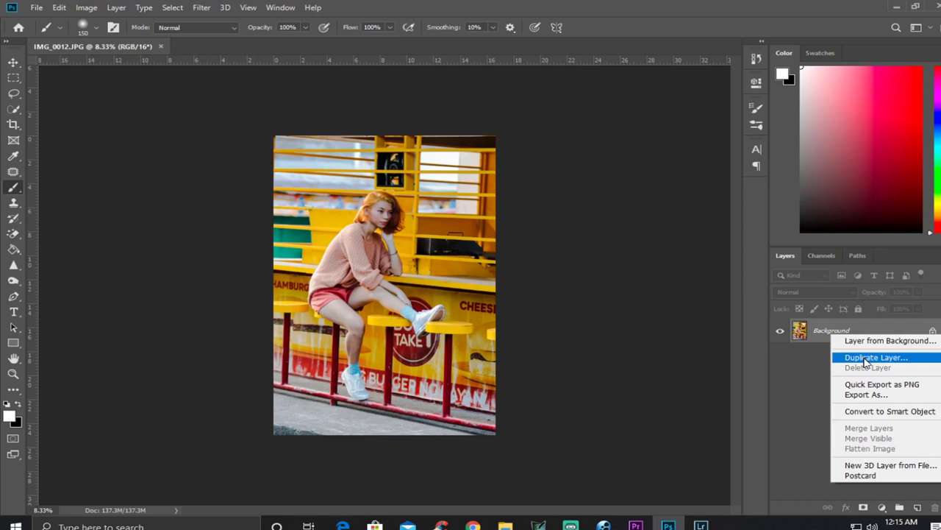
{"action": "left_click", "coordinate": [866, 359]}
{"action": "left_click", "coordinate": [588, 143]}
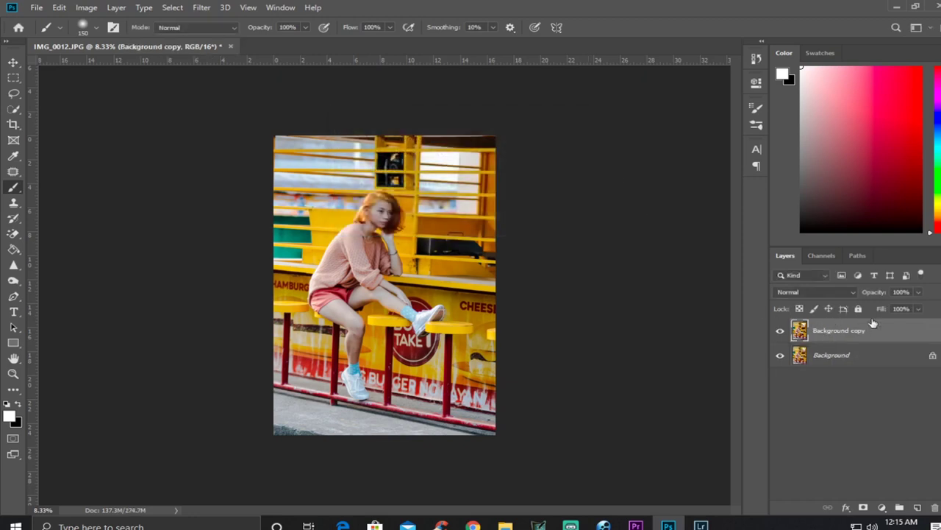
{"action": "left_click", "coordinate": [13, 173]}
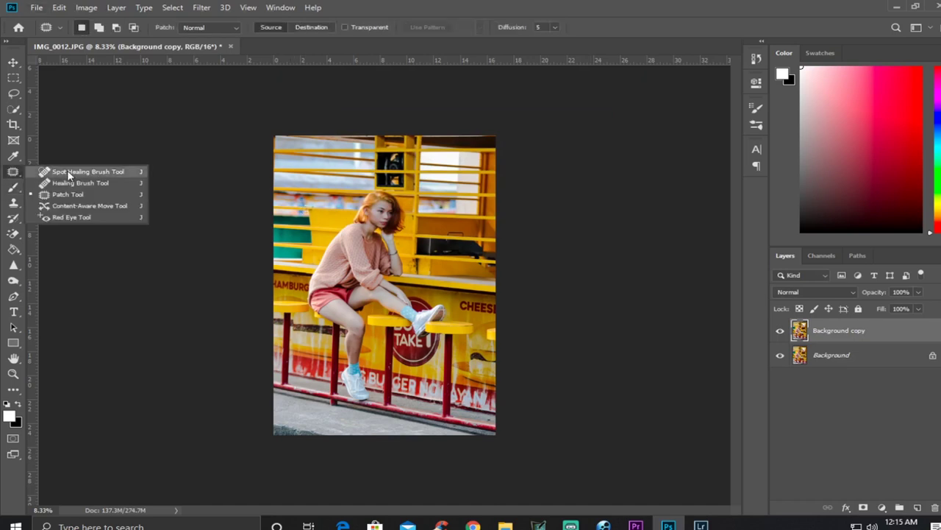
Step: Patch the blemishes beside the nose, between the eyebrows, on the forehead and left cheek
{"action": "left_click", "coordinate": [66, 194]}
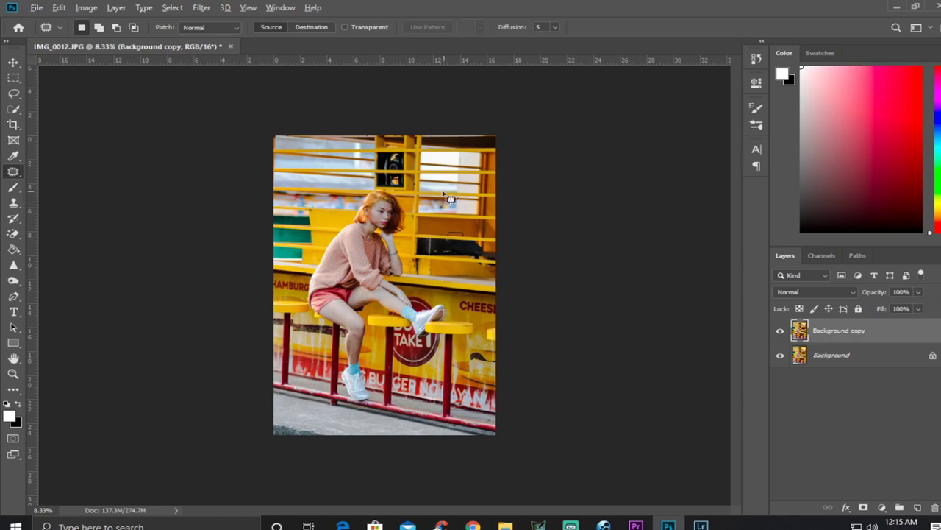
{"action": "scroll", "coordinate": [383, 196], "scroll_direction": "up", "scroll_amount": 8}
{"action": "scroll", "coordinate": [371, 120], "scroll_direction": "up", "scroll_amount": 6}
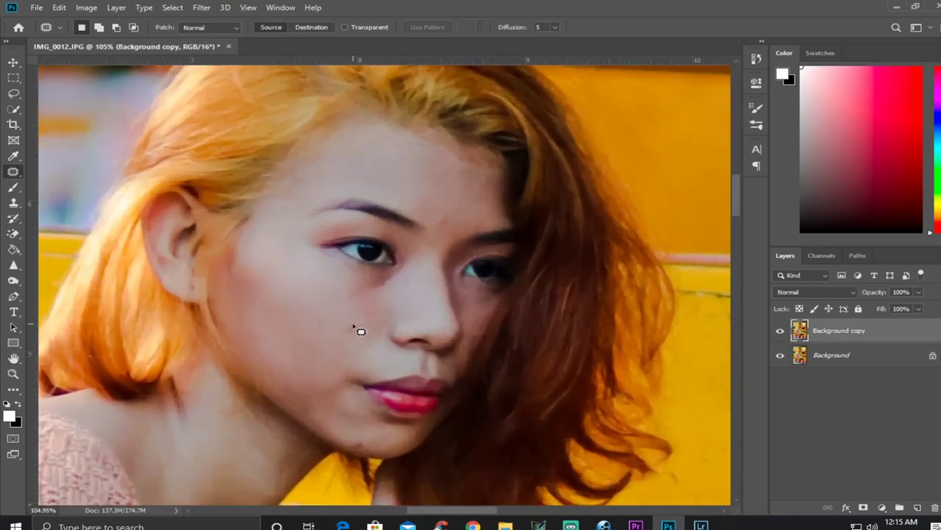
{"action": "mouse_move", "coordinate": [347, 317]}
{"action": "left_mouse_down"}
{"action": "mouse_move", "coordinate": [344, 330]}
{"action": "mouse_move", "coordinate": [362, 333]}
{"action": "mouse_move", "coordinate": [338, 331]}
{"action": "mouse_move", "coordinate": [364, 342]}
{"action": "mouse_move", "coordinate": [345, 325]}
{"action": "left_mouse_up"}
{"action": "mouse_move", "coordinate": [456, 217]}
{"action": "left_mouse_down"}
{"action": "mouse_move", "coordinate": [445, 234]}
{"action": "mouse_move", "coordinate": [441, 199]}
{"action": "left_mouse_up"}
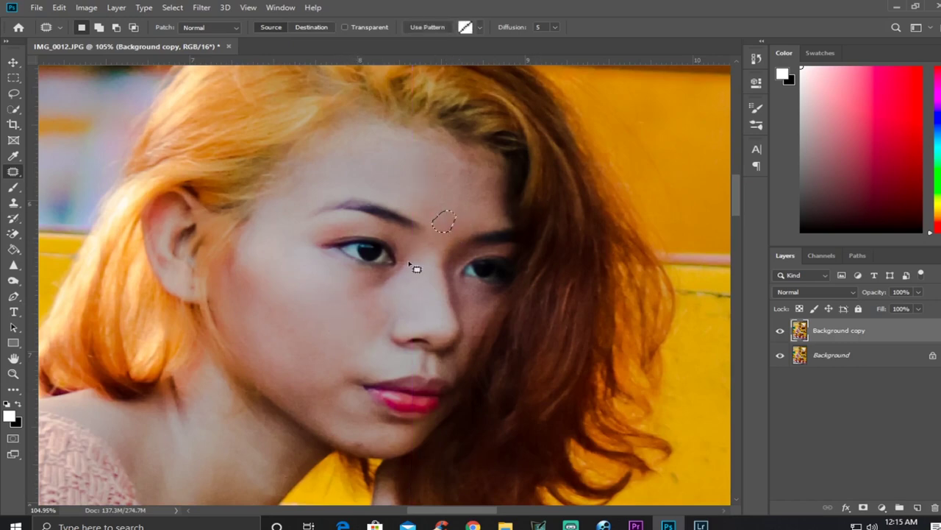
{"action": "mouse_move", "coordinate": [361, 437]}
{"action": "left_mouse_down"}
{"action": "mouse_move", "coordinate": [367, 450]}
{"action": "mouse_move", "coordinate": [359, 423]}
{"action": "left_mouse_up"}
{"action": "mouse_move", "coordinate": [469, 168]}
{"action": "left_mouse_down"}
{"action": "mouse_move", "coordinate": [441, 184]}
{"action": "mouse_move", "coordinate": [478, 193]}
{"action": "mouse_move", "coordinate": [468, 168]}
{"action": "mouse_move", "coordinate": [410, 189]}
{"action": "mouse_move", "coordinate": [433, 185]}
{"action": "mouse_move", "coordinate": [405, 177]}
{"action": "left_mouse_up"}
{"action": "mouse_move", "coordinate": [346, 341]}
{"action": "left_mouse_down"}
{"action": "mouse_move", "coordinate": [360, 342]}
{"action": "mouse_move", "coordinate": [336, 361]}
{"action": "mouse_move", "coordinate": [334, 323]}
{"action": "mouse_move", "coordinate": [312, 331]}
{"action": "mouse_move", "coordinate": [292, 319]}
{"action": "mouse_move", "coordinate": [307, 328]}
{"action": "left_mouse_up"}
{"action": "key", "text": "ctrl+d"}
Step: Patch another small forehead spot and the remaining cheek blemishes
{"action": "scroll", "coordinate": [382, 309], "scroll_direction": "up", "scroll_amount": 2}
{"action": "mouse_move", "coordinate": [401, 228]}
{"action": "left_mouse_down"}
{"action": "mouse_move", "coordinate": [410, 248]}
{"action": "mouse_move", "coordinate": [422, 221]}
{"action": "left_mouse_up"}
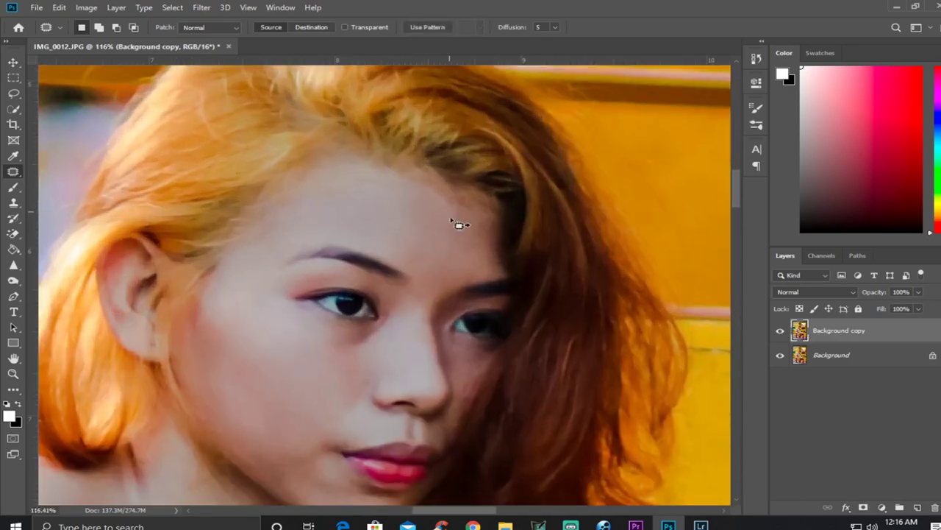
{"action": "key", "text": "ctrl+d"}
{"action": "scroll", "coordinate": [462, 220], "scroll_direction": "down", "scroll_amount": 4}
{"action": "scroll", "coordinate": [360, 242], "scroll_direction": "up", "scroll_amount": 4}
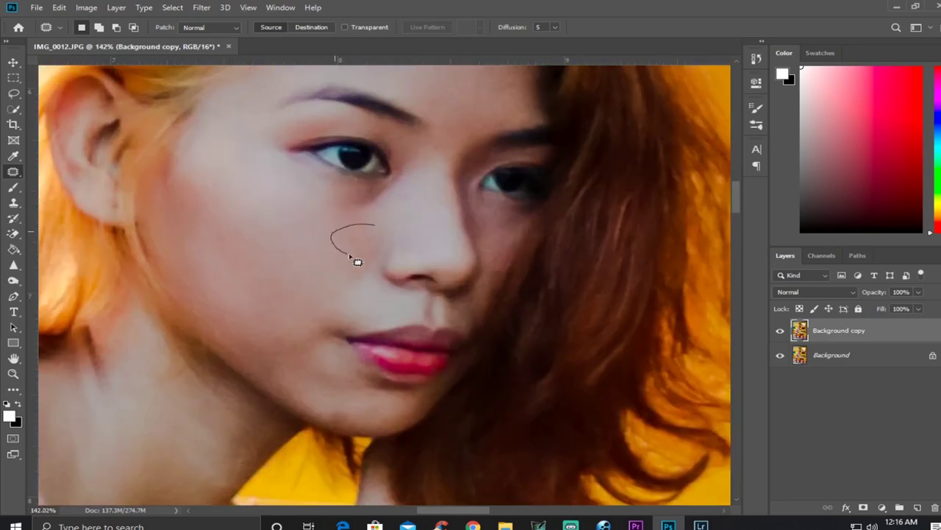
{"action": "mouse_move", "coordinate": [337, 286]}
{"action": "left_mouse_down"}
{"action": "mouse_move", "coordinate": [321, 310]}
{"action": "mouse_move", "coordinate": [225, 227]}
{"action": "mouse_move", "coordinate": [236, 265]}
{"action": "left_mouse_up"}
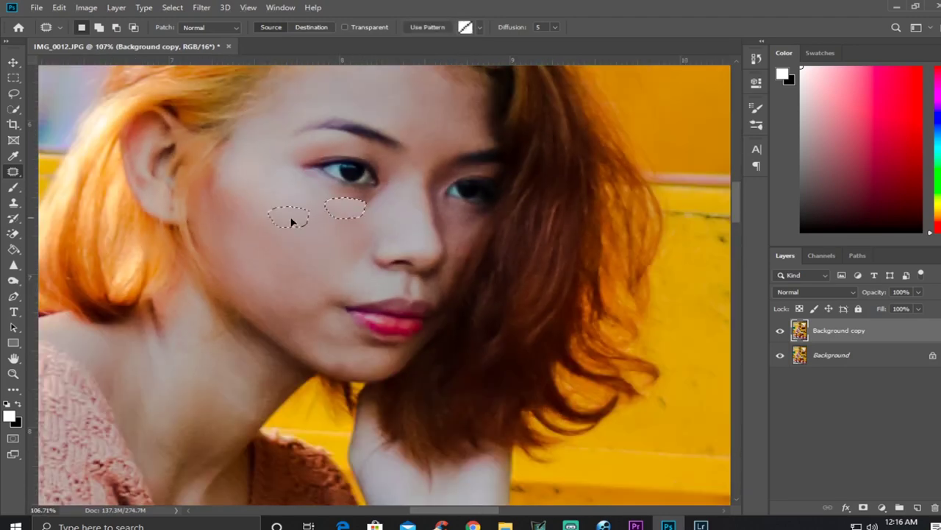
{"action": "key", "text": "ctrl+d"}
{"action": "scroll", "coordinate": [353, 213], "scroll_direction": "down", "scroll_amount": 10}
{"action": "mouse_move", "coordinate": [482, 356]}
{"action": "left_mouse_down"}
{"action": "mouse_move", "coordinate": [456, 381]}
{"action": "mouse_move", "coordinate": [370, 366]}
{"action": "left_mouse_up"}
{"action": "scroll", "coordinate": [370, 366], "scroll_direction": "down", "scroll_amount": 5}
{"action": "scroll", "coordinate": [115, 346], "scroll_direction": "up", "scroll_amount": 3}
Step: Patch out the several blemishes on the woman's leg
{"action": "left_click_drag", "start_coordinate": [86, 244], "coordinate": [104, 267]}
{"action": "scroll", "coordinate": [108, 271], "scroll_direction": "down", "scroll_amount": 2}
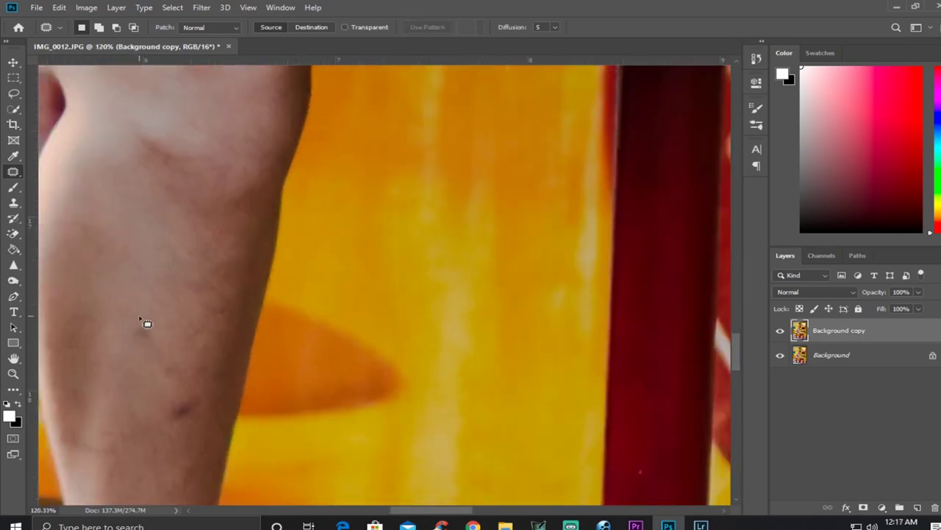
{"action": "left_click_drag", "start_coordinate": [142, 322], "coordinate": [145, 320]}
{"action": "mouse_move", "coordinate": [185, 380]}
{"action": "left_mouse_down"}
{"action": "mouse_move", "coordinate": [199, 430]}
{"action": "mouse_move", "coordinate": [156, 342]}
{"action": "mouse_move", "coordinate": [99, 382]}
{"action": "left_mouse_up"}
{"action": "scroll", "coordinate": [160, 346], "scroll_direction": "down", "scroll_amount": 2}
{"action": "scroll", "coordinate": [147, 368], "scroll_direction": "down", "scroll_amount": 3}
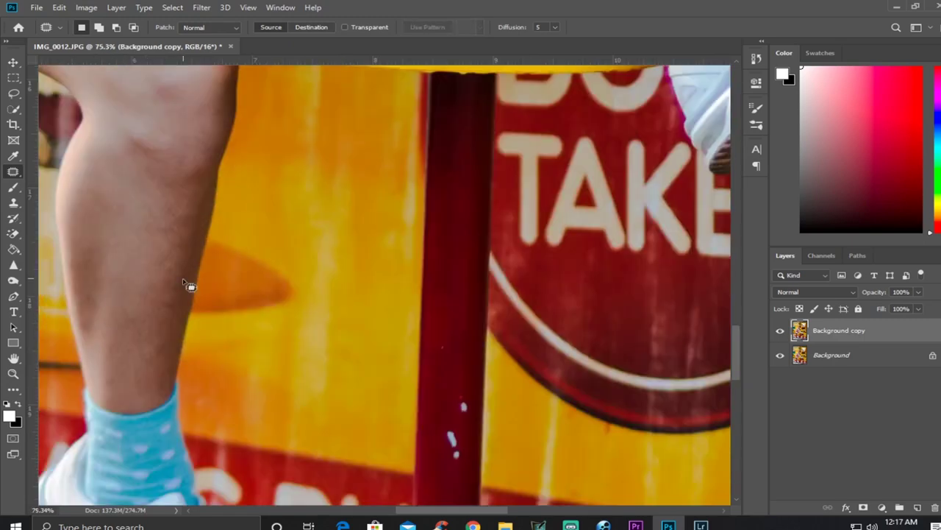
{"action": "scroll", "coordinate": [172, 304], "scroll_direction": "up", "scroll_amount": 3}
{"action": "scroll", "coordinate": [88, 235], "scroll_direction": "down", "scroll_amount": 2}
{"action": "scroll", "coordinate": [88, 235], "scroll_direction": "up", "scroll_amount": 2}
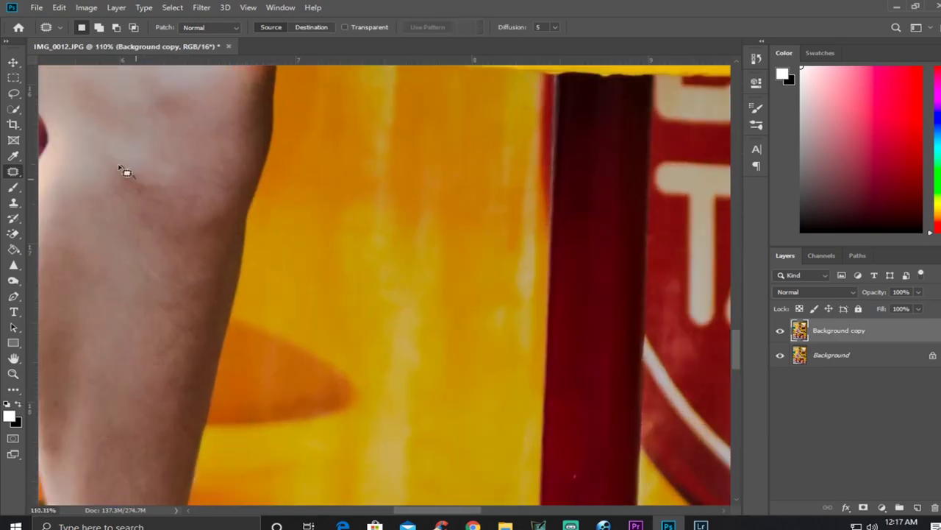
{"action": "left_click_drag", "start_coordinate": [145, 190], "coordinate": [147, 240]}
{"action": "scroll", "coordinate": [150, 194], "scroll_direction": "down", "scroll_amount": 3}
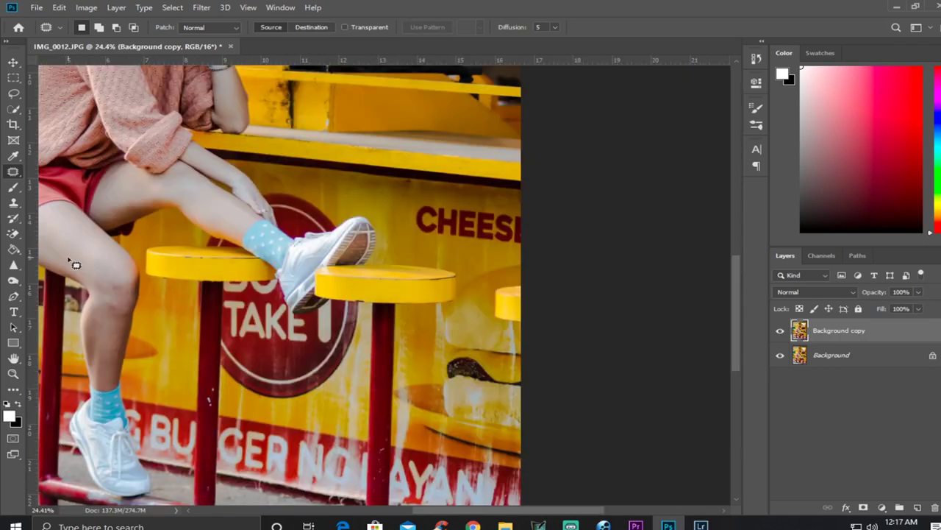
{"action": "scroll", "coordinate": [275, 393], "scroll_direction": "up", "scroll_amount": 3}
{"action": "mouse_move", "coordinate": [292, 366]}
{"action": "left_mouse_down"}
{"action": "mouse_move", "coordinate": [331, 395]}
{"action": "mouse_move", "coordinate": [326, 388]}
{"action": "mouse_move", "coordinate": [404, 367]}
{"action": "left_mouse_up"}
{"action": "scroll", "coordinate": [404, 367], "scroll_direction": "down", "scroll_amount": 2}
{"action": "scroll", "coordinate": [634, 125], "scroll_direction": "up", "scroll_amount": 3}
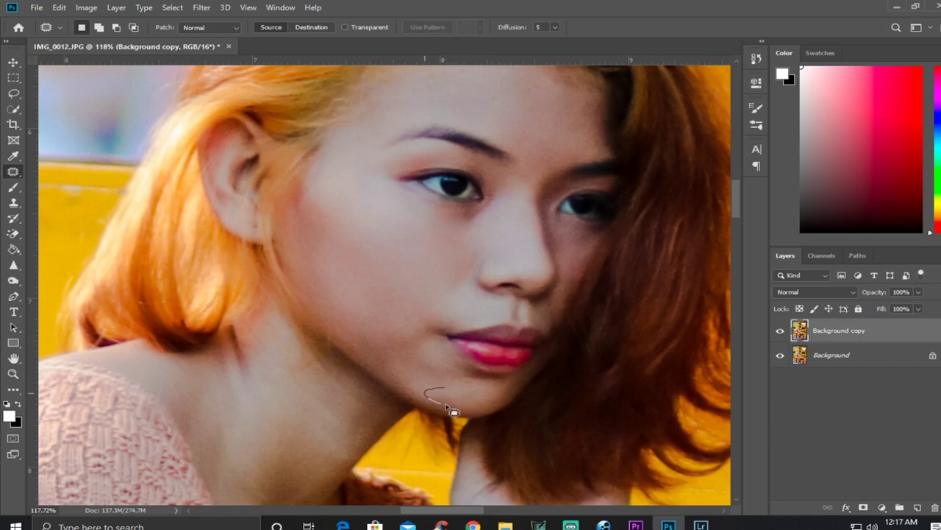
{"action": "scroll", "coordinate": [459, 405], "scroll_direction": "up", "scroll_amount": 1}
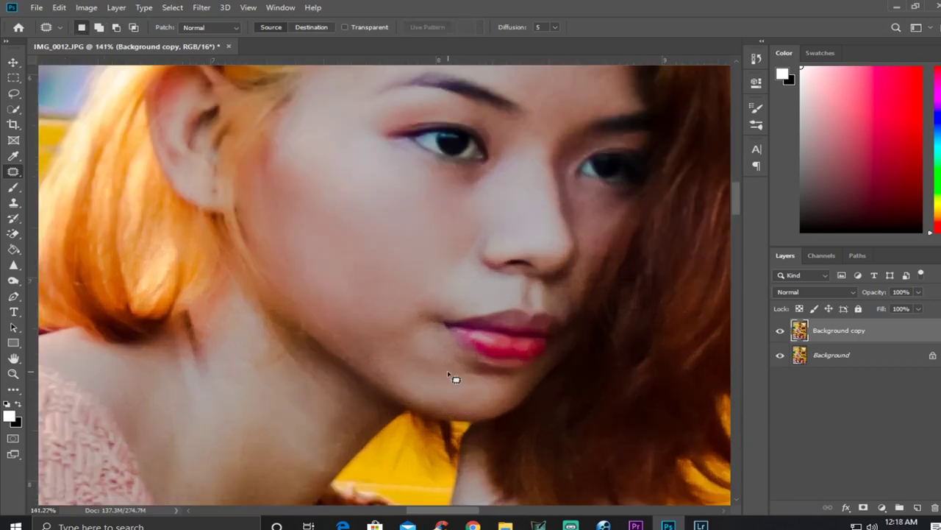
{"action": "scroll", "coordinate": [447, 374], "scroll_direction": "down", "scroll_amount": 5}
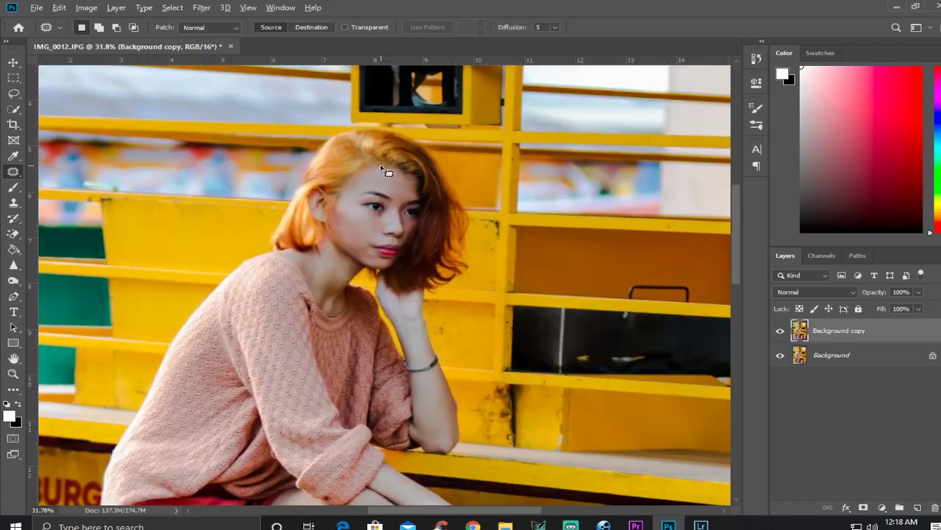
{"action": "scroll", "coordinate": [383, 215], "scroll_direction": "down", "scroll_amount": 1}
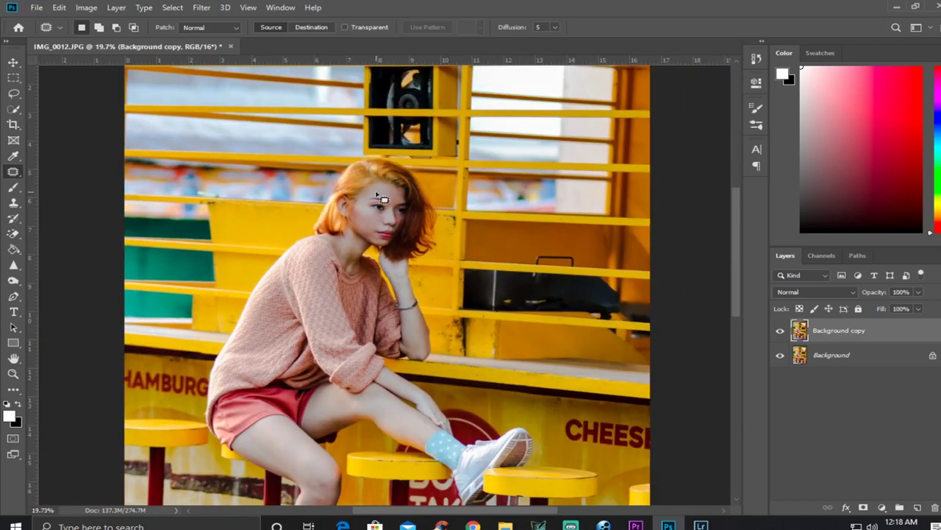
Step: Merge Background copy into Background, then Ctrl+J twice to make Layer 1 and Layer 1 copy
{"action": "left_click", "coordinate": [779, 357]}
{"action": "left_click", "coordinate": [845, 355]}
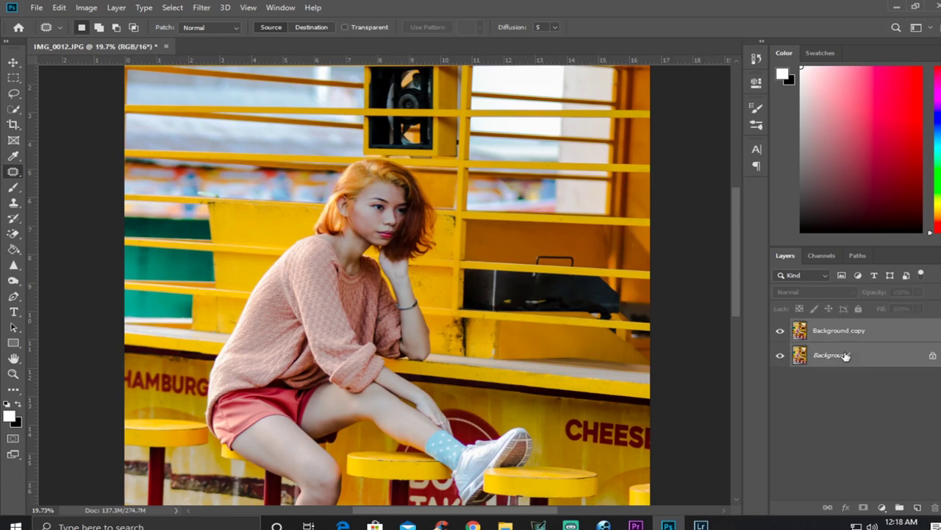
{"action": "right_click", "coordinate": [845, 331]}
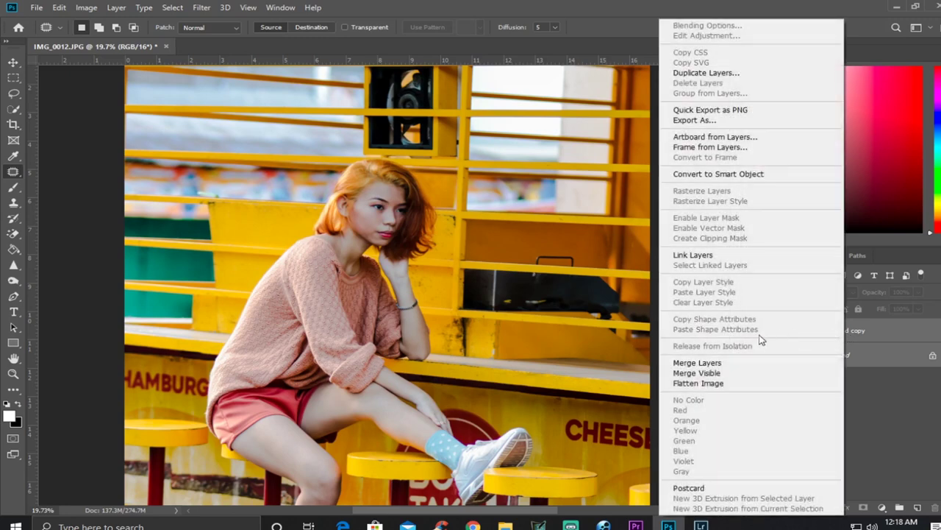
{"action": "left_click", "coordinate": [696, 364]}
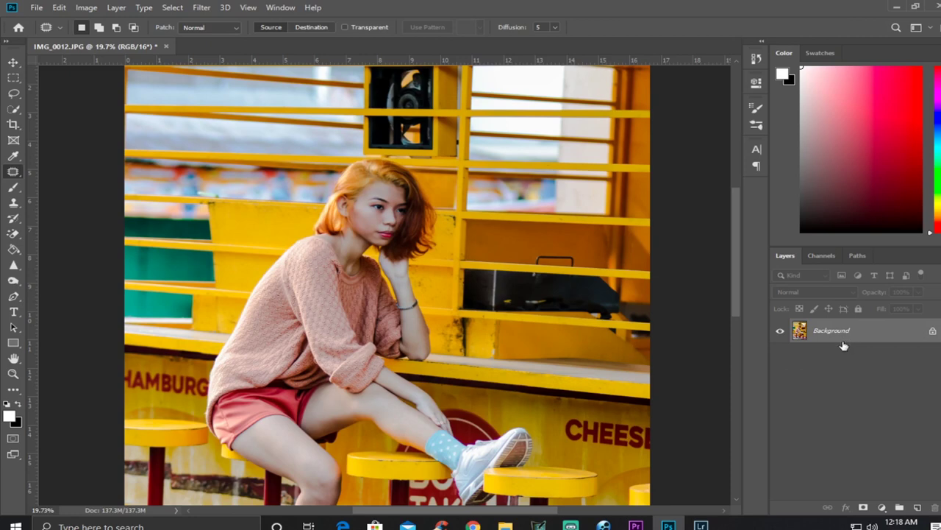
{"action": "key", "text": "ctrl+j"}
{"action": "key", "text": "ctrl+j"}
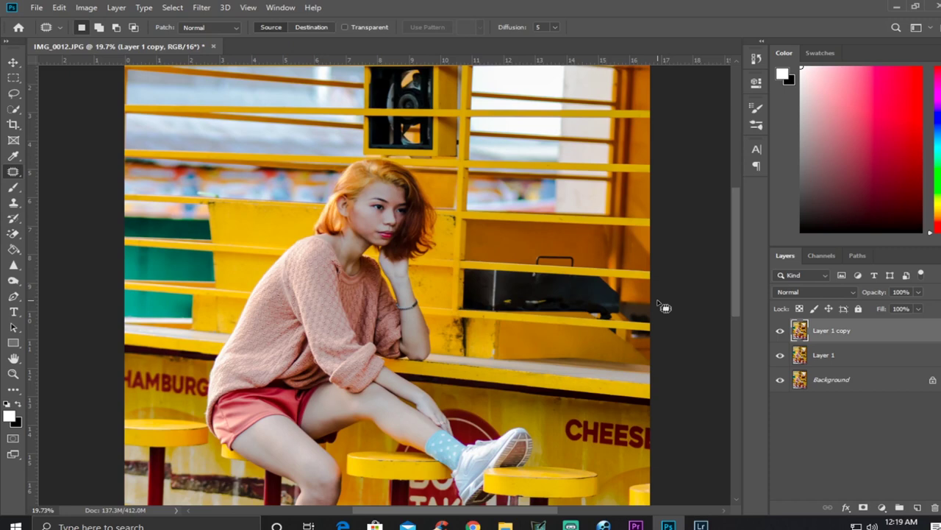
Step: Set Layer 1 copy's blend mode to Vivid Light and invert its colours
{"action": "scroll", "coordinate": [375, 214], "scroll_direction": "up", "scroll_amount": 5}
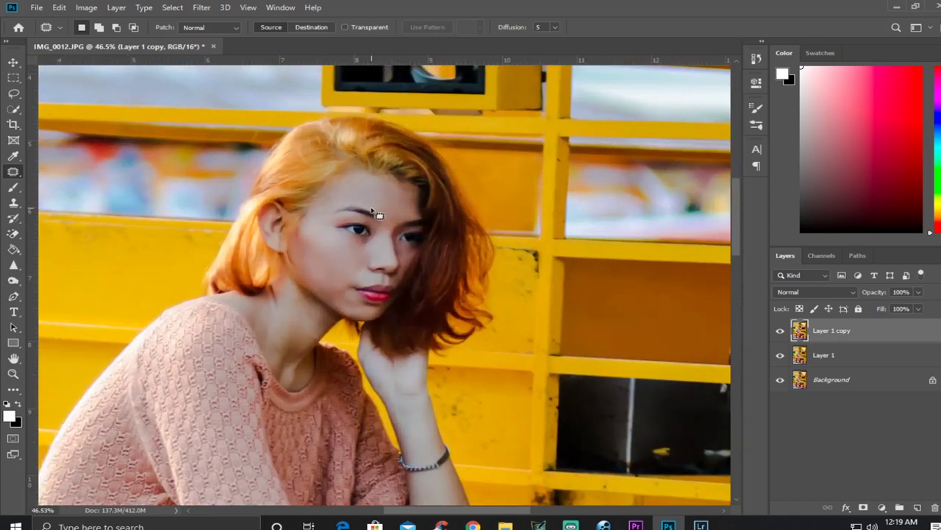
{"action": "left_click", "coordinate": [823, 295]}
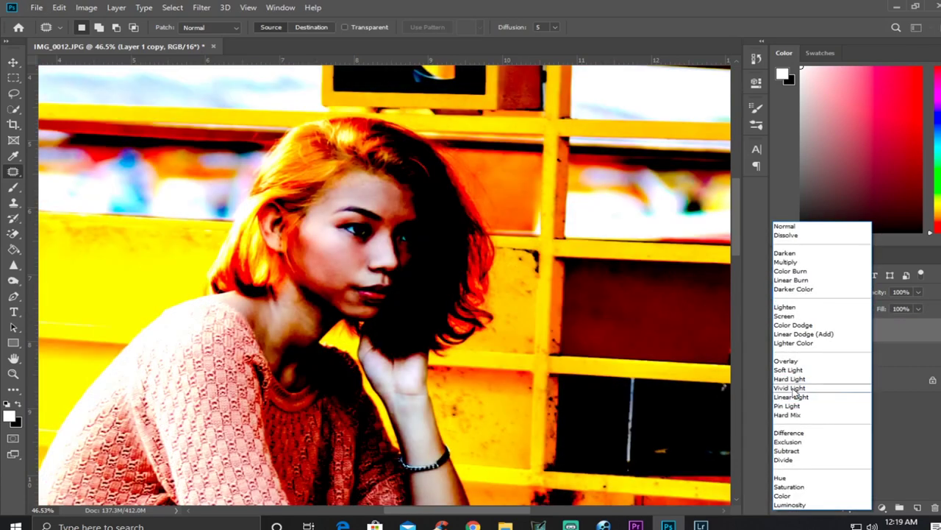
{"action": "left_click", "coordinate": [790, 387]}
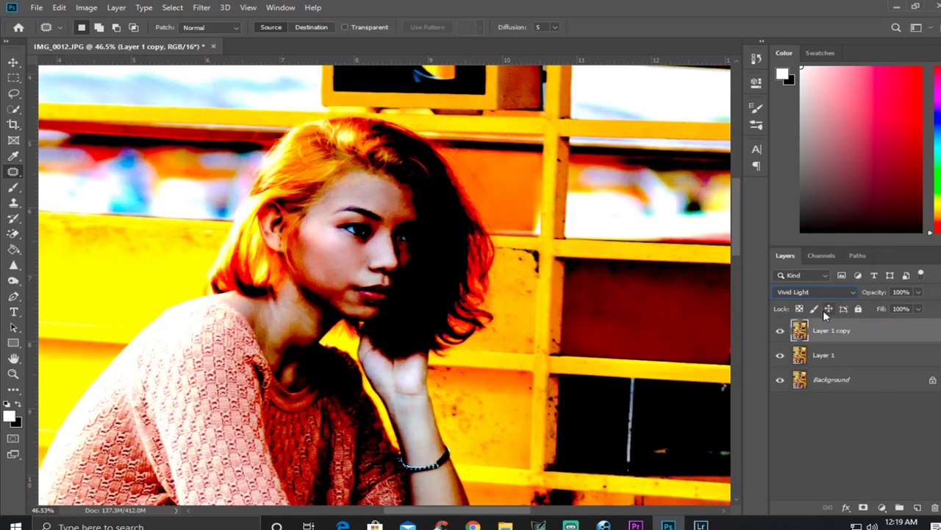
{"action": "key", "text": "ctrl+i"}
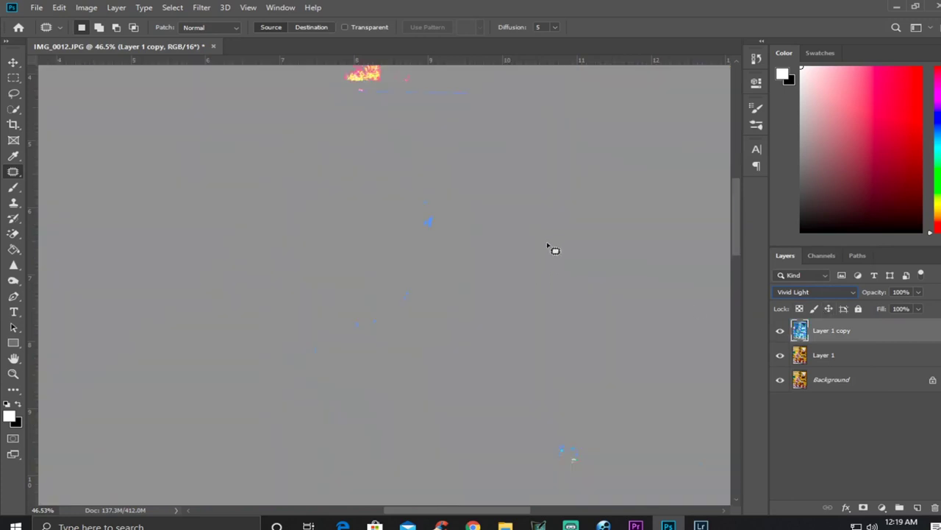
Step: Apply a 10 px Gaussian Blur to Layer 1 copy, then select Layer 1 along with it
{"action": "left_click", "coordinate": [201, 9]}
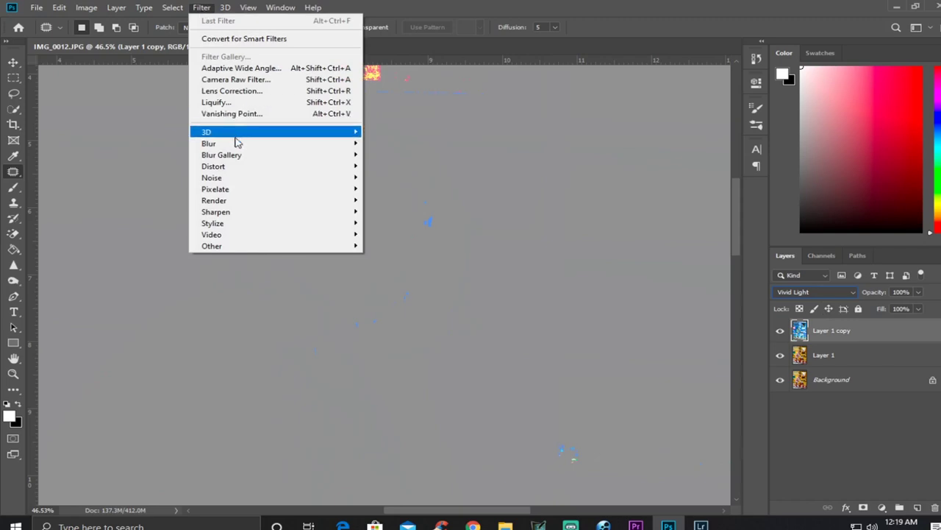
{"action": "mouse_move", "coordinate": [238, 144]}
{"action": "left_click", "coordinate": [397, 188]}
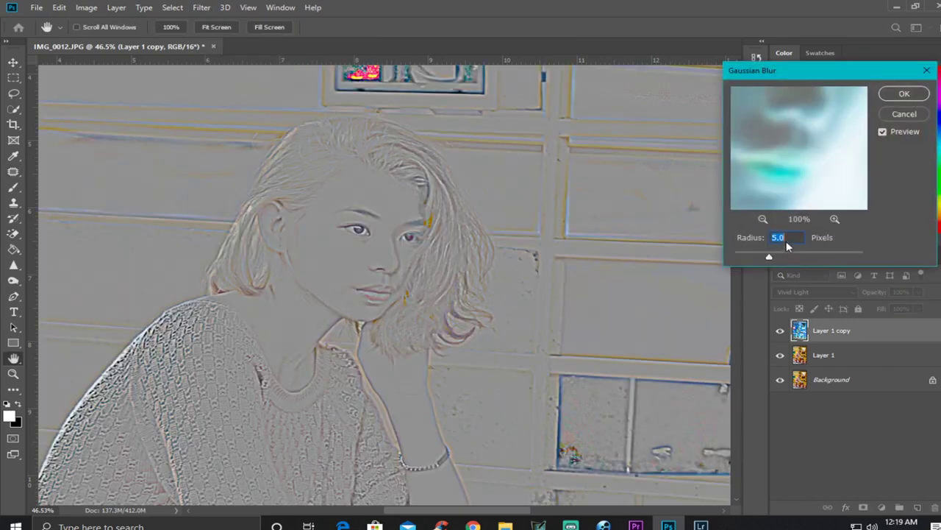
{"action": "type", "text": "10"}
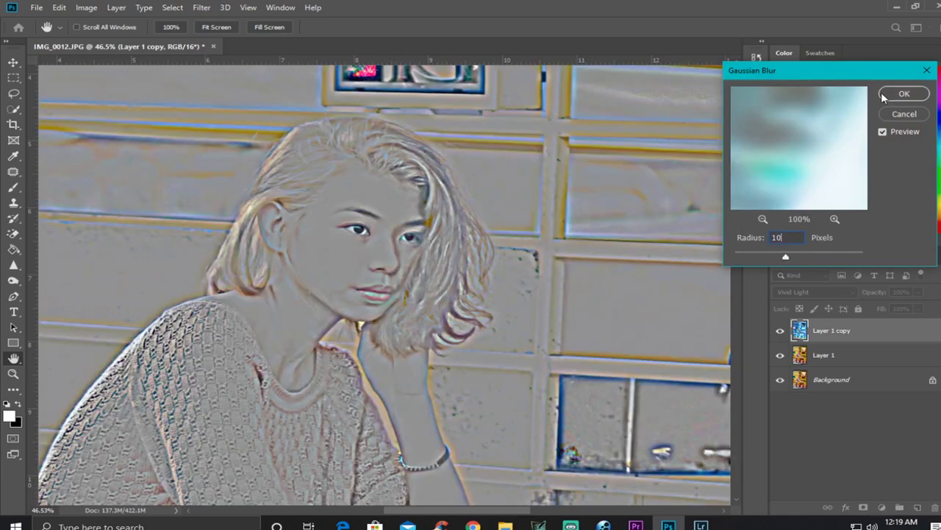
{"action": "left_click", "coordinate": [900, 94]}
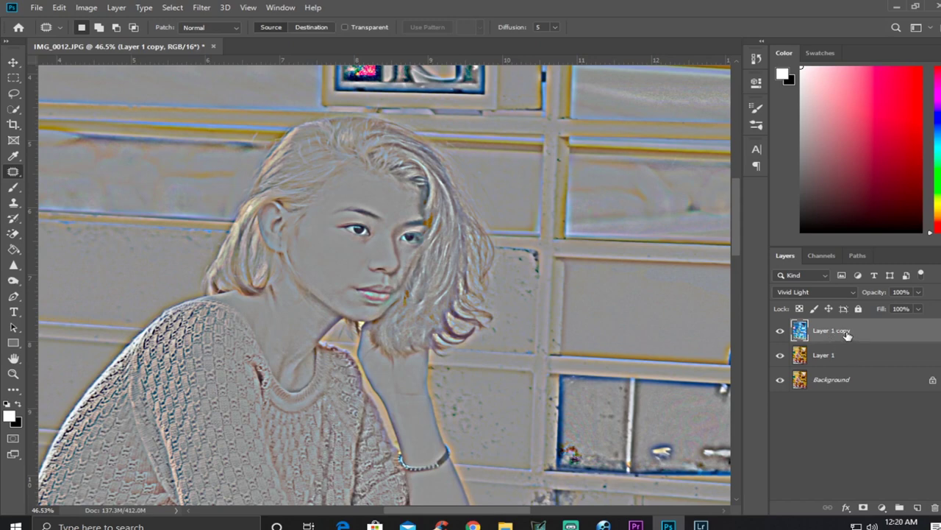
{"action": "left_click", "coordinate": [850, 358], "text": "shift"}
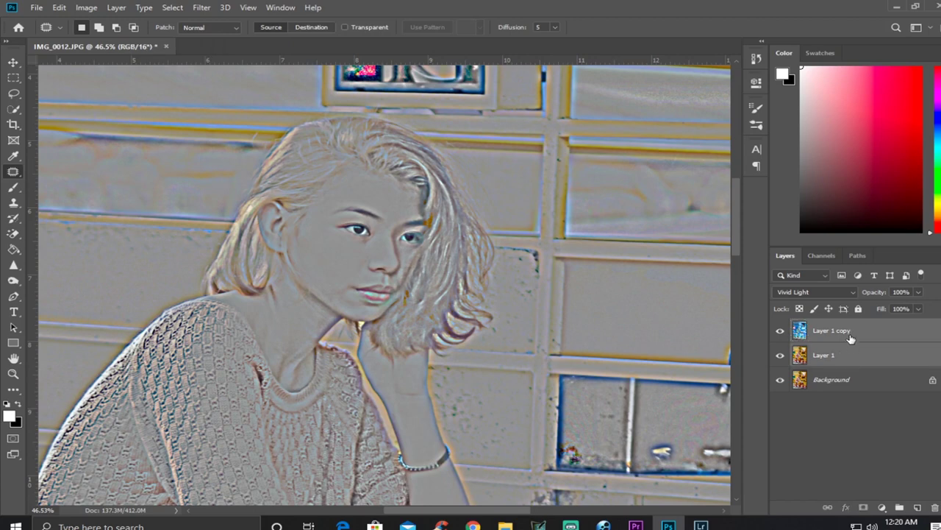
Step: Merge Layer 1 into Layer 1 copy and desaturate it with Hue/Saturation at -100
{"action": "right_click", "coordinate": [849, 329]}
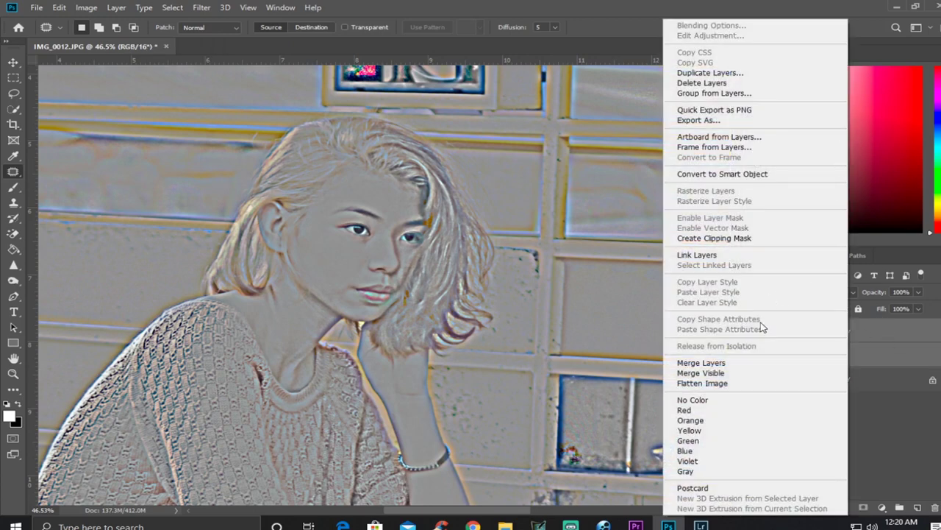
{"action": "left_click", "coordinate": [702, 363]}
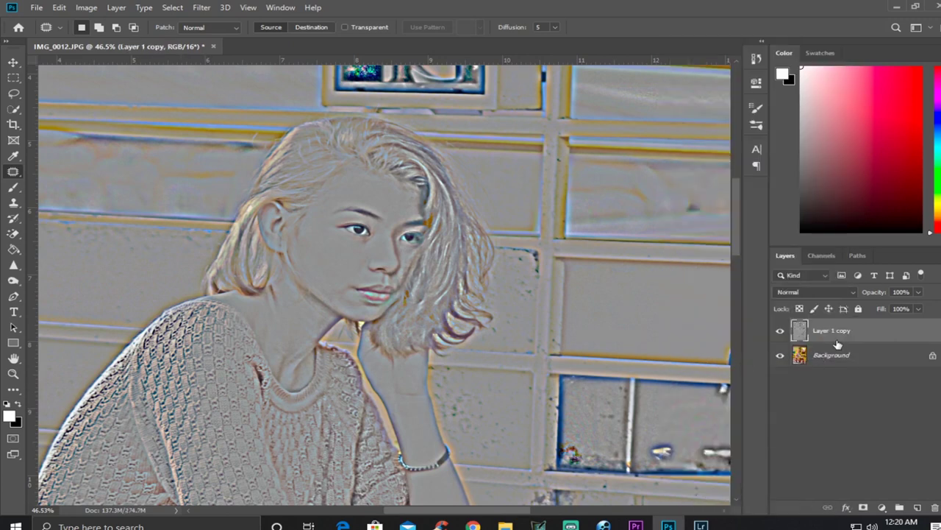
{"action": "left_click", "coordinate": [87, 8]}
{"action": "mouse_move", "coordinate": [125, 39]}
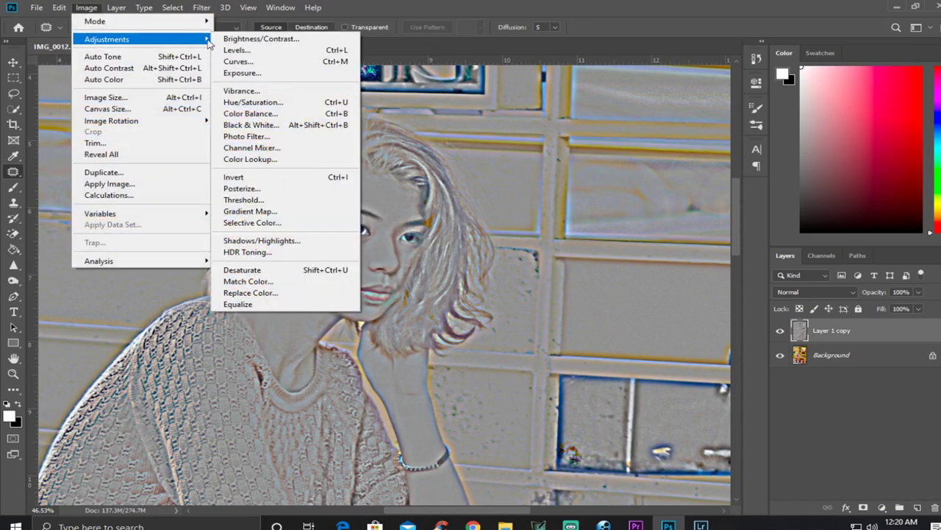
{"action": "left_click", "coordinate": [291, 105]}
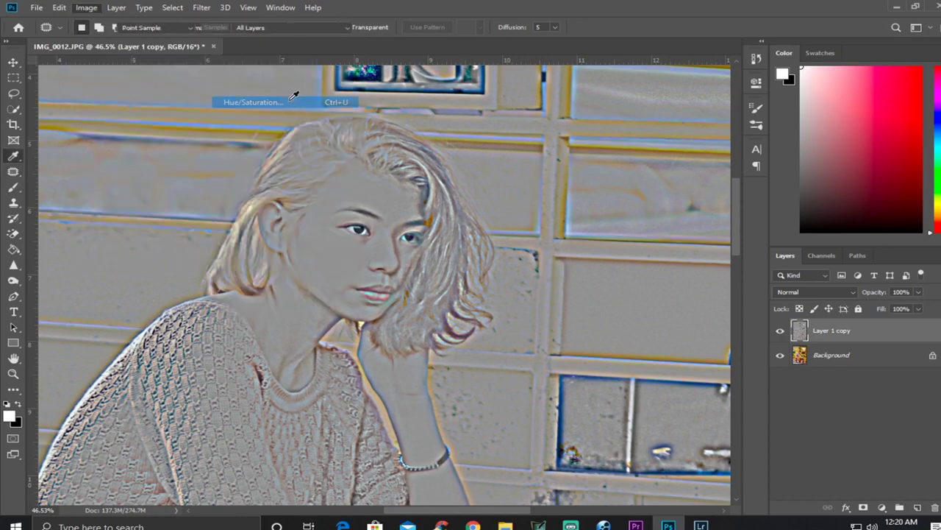
{"action": "left_click_drag", "start_coordinate": [691, 190], "coordinate": [596, 190]}
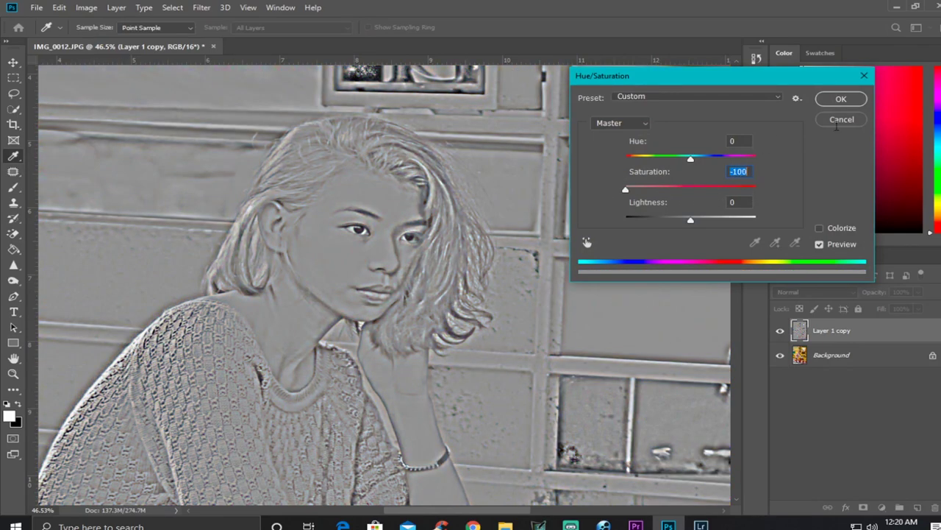
{"action": "left_click", "coordinate": [838, 102]}
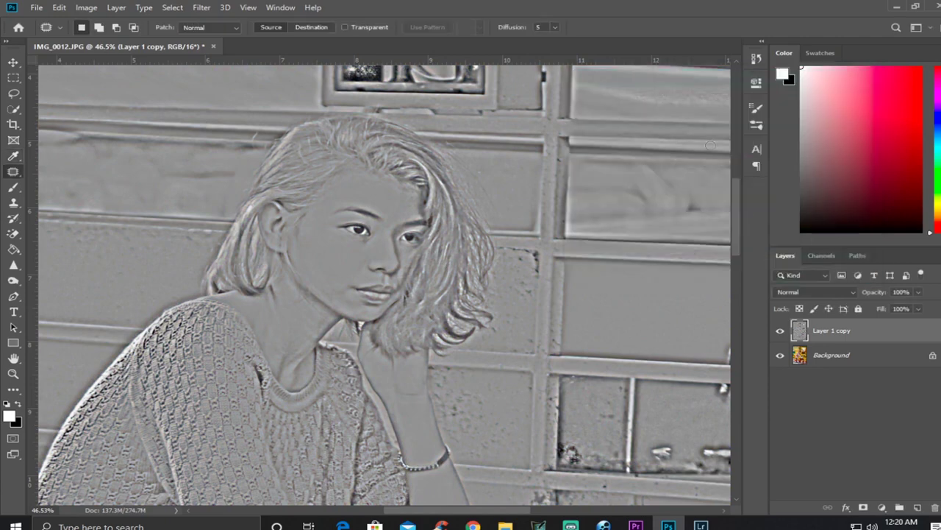
Step: Set Layer 1 copy's blend mode to Overlay and invert it
{"action": "left_click", "coordinate": [804, 295]}
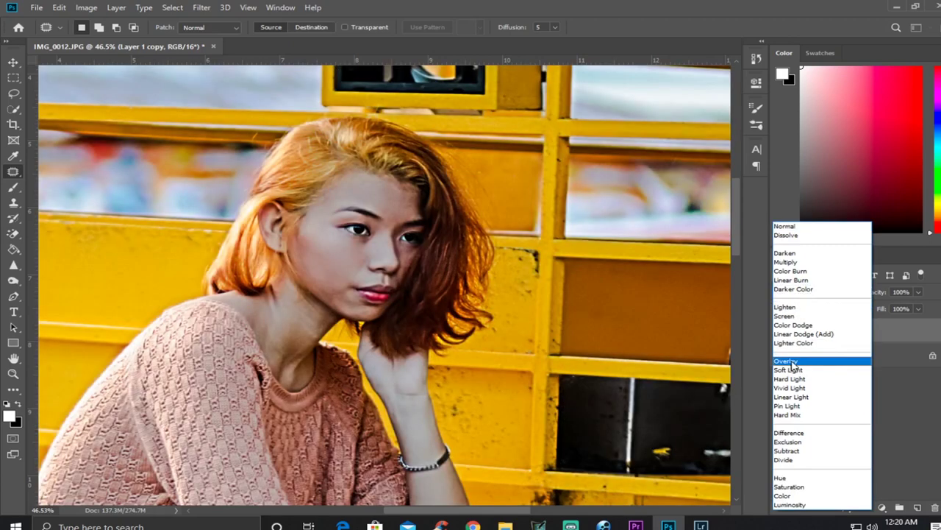
{"action": "left_click", "coordinate": [793, 364]}
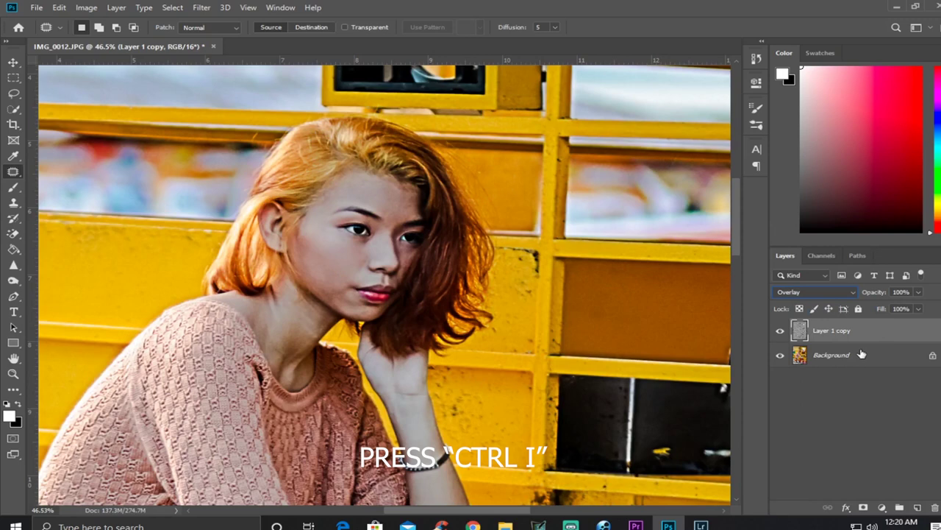
{"action": "key", "text": "ctrl+i"}
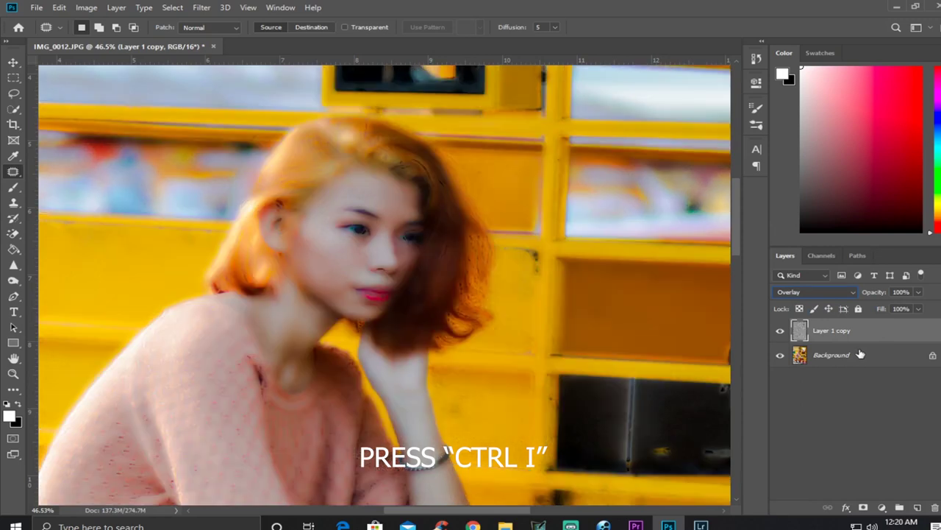
Step: Apply a 5 px Gaussian Blur to the inverted Overlay layer
{"action": "left_click", "coordinate": [201, 7]}
{"action": "mouse_move", "coordinate": [233, 151]}
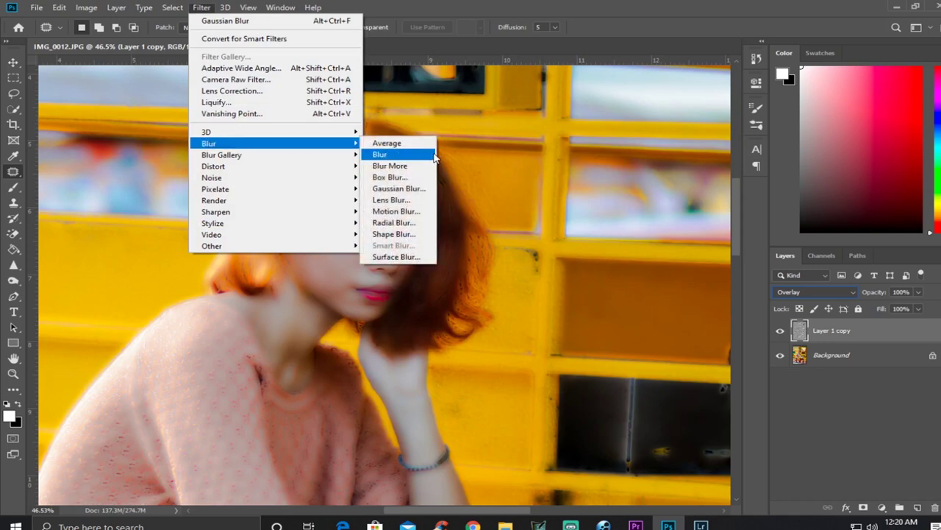
{"action": "left_click", "coordinate": [406, 188]}
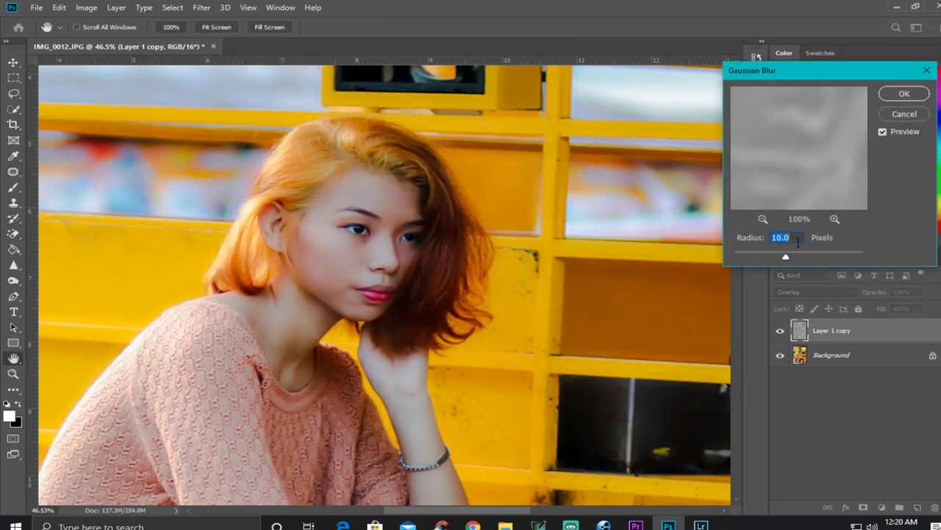
{"action": "type", "text": "5"}
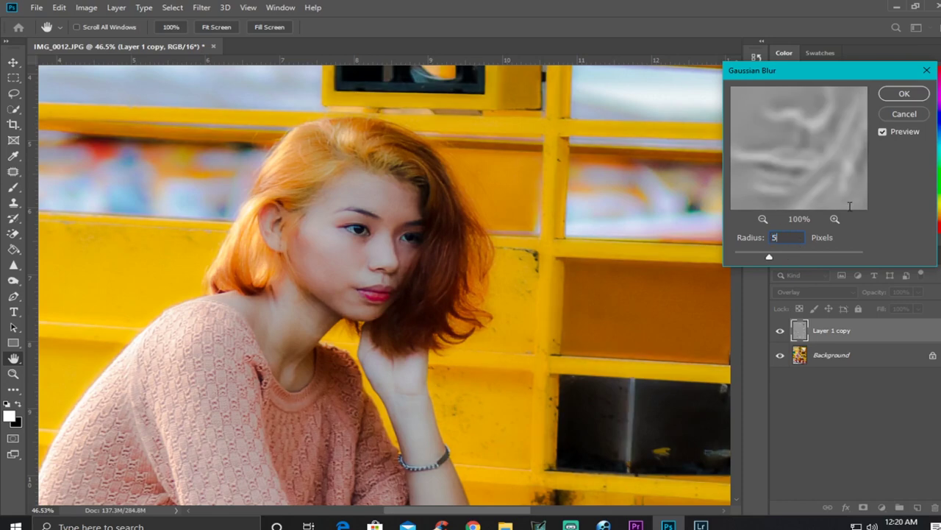
{"action": "left_click", "coordinate": [904, 95]}
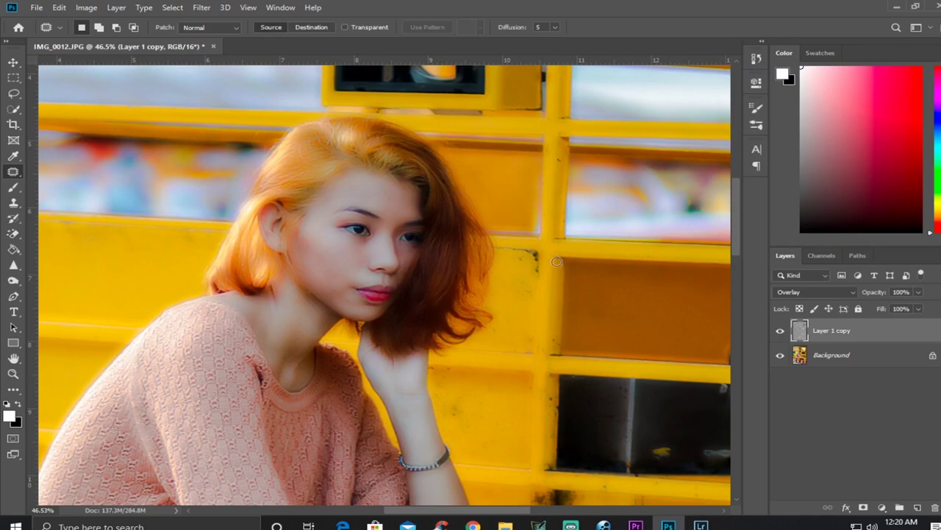
{"action": "scroll", "coordinate": [463, 253], "scroll_direction": "up", "scroll_amount": 2}
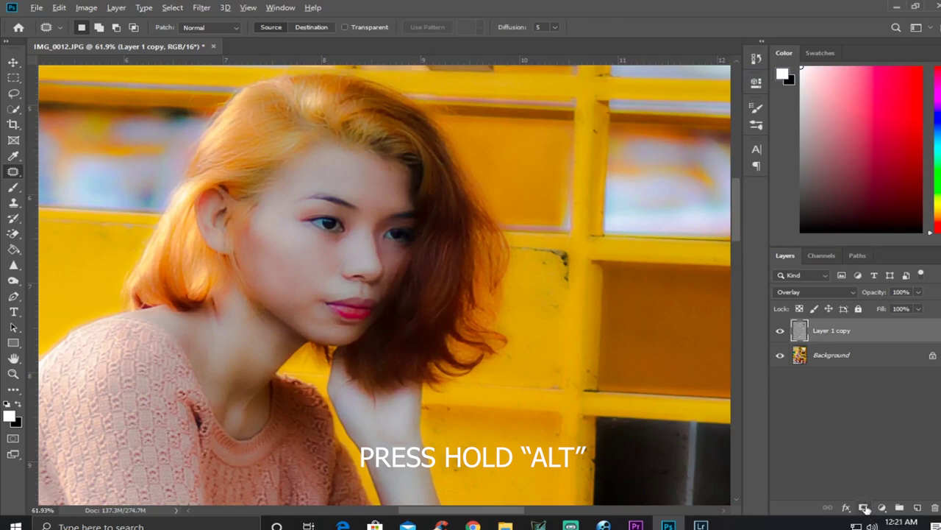
Step: Give Layer 1 copy a black layer mask and set the Brush tool to 150 px, 0% hardness
{"action": "left_click", "coordinate": [864, 509], "text": "alt"}
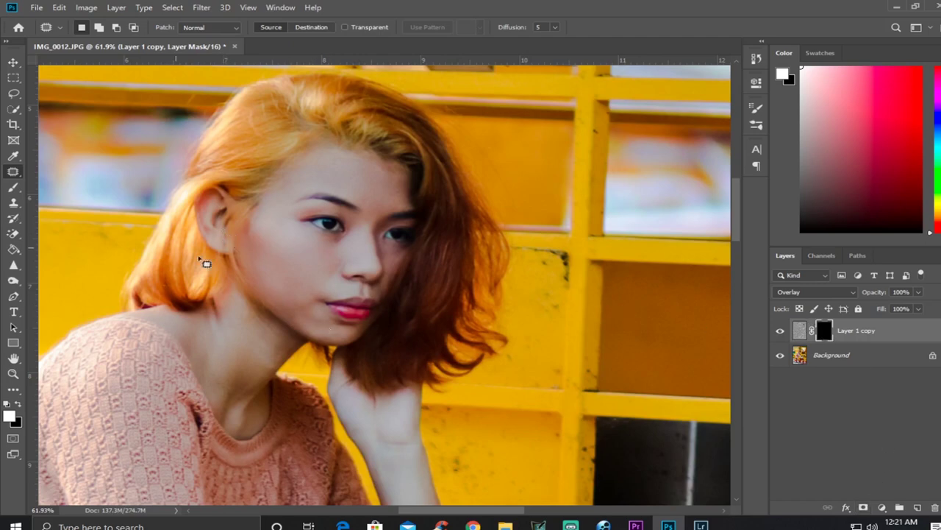
{"action": "left_click", "coordinate": [13, 191]}
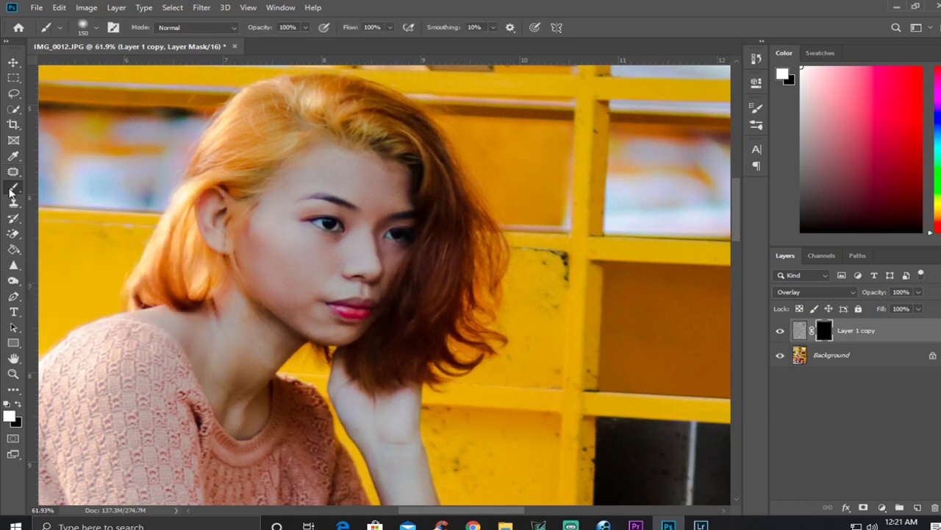
{"action": "left_click", "coordinate": [96, 29]}
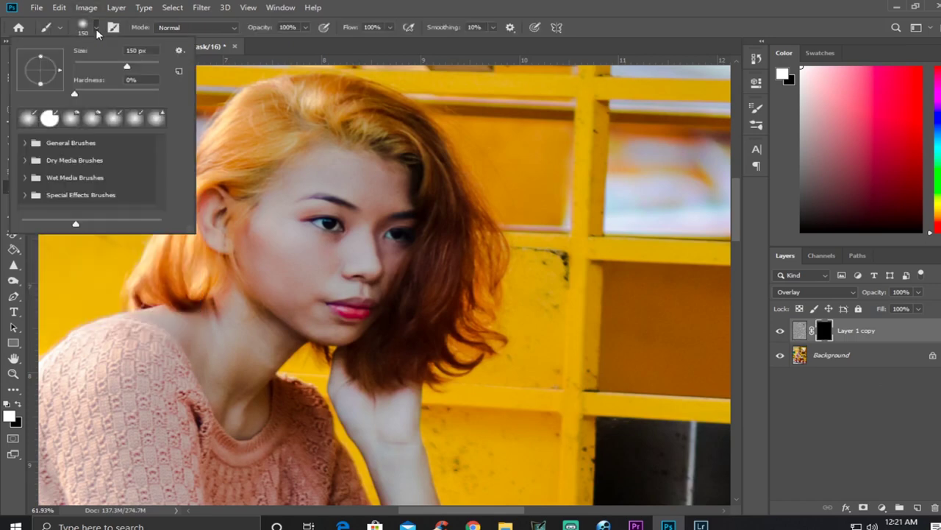
{"action": "left_click", "coordinate": [75, 94]}
{"action": "left_click", "coordinate": [276, 36]}
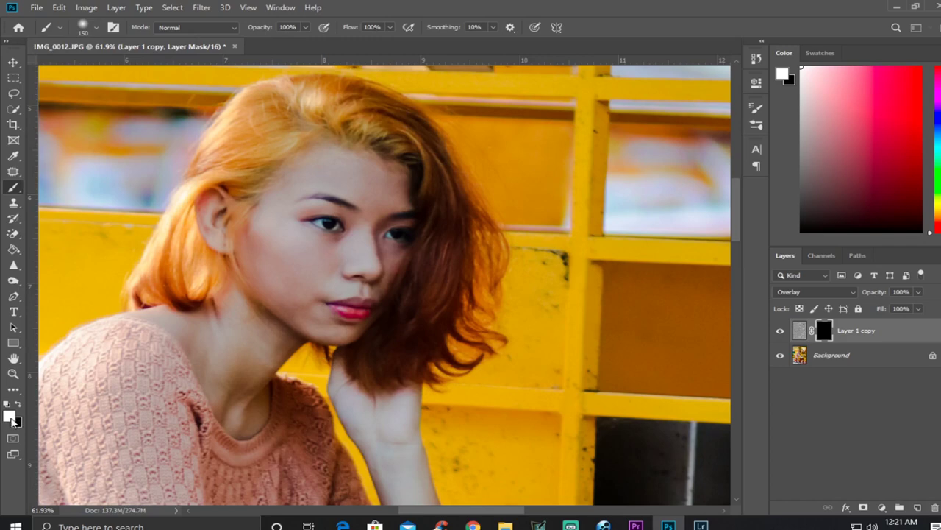
Step: Paint white on Layer 1 copy's mask over the legs and face, resizing the brush as needed
{"action": "scroll", "coordinate": [312, 155], "scroll_direction": "up", "scroll_amount": 1}
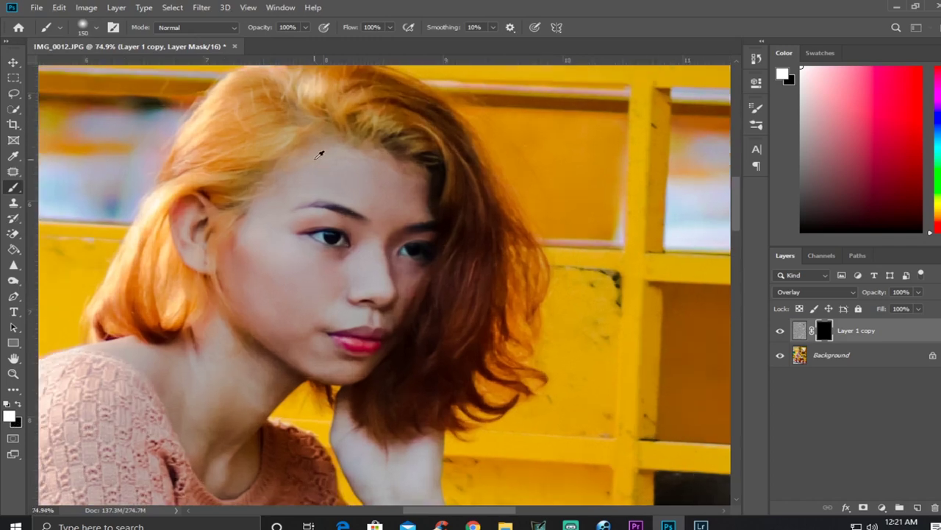
{"action": "key", "text": "bracketleft"}
{"action": "key", "text": "bracketleft"}
{"action": "key", "text": "bracketleft"}
{"action": "scroll", "coordinate": [351, 178], "scroll_direction": "up", "scroll_amount": 1}
{"action": "key", "text": "bracketleft"}
{"action": "key", "text": "bracketleft"}
{"action": "key", "text": "bracketleft"}
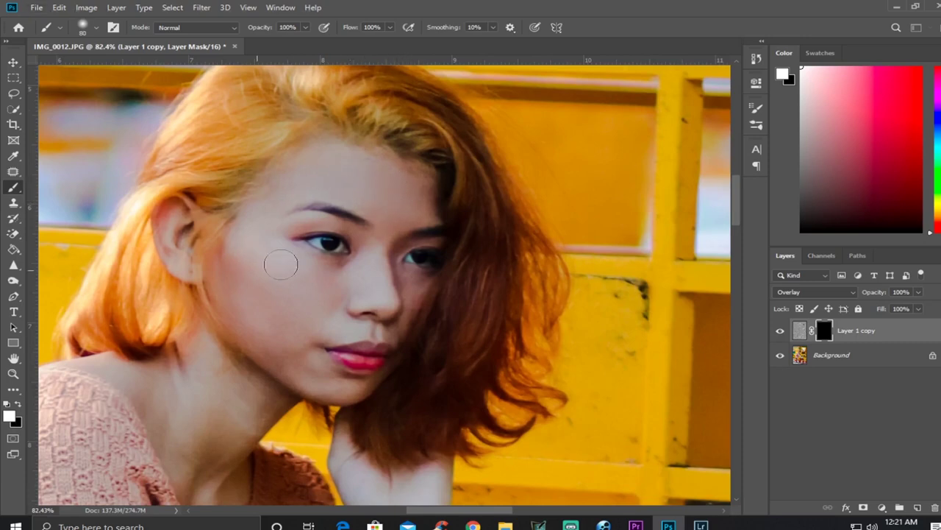
{"action": "key", "text": "bracketleft"}
{"action": "key", "text": "bracketleft"}
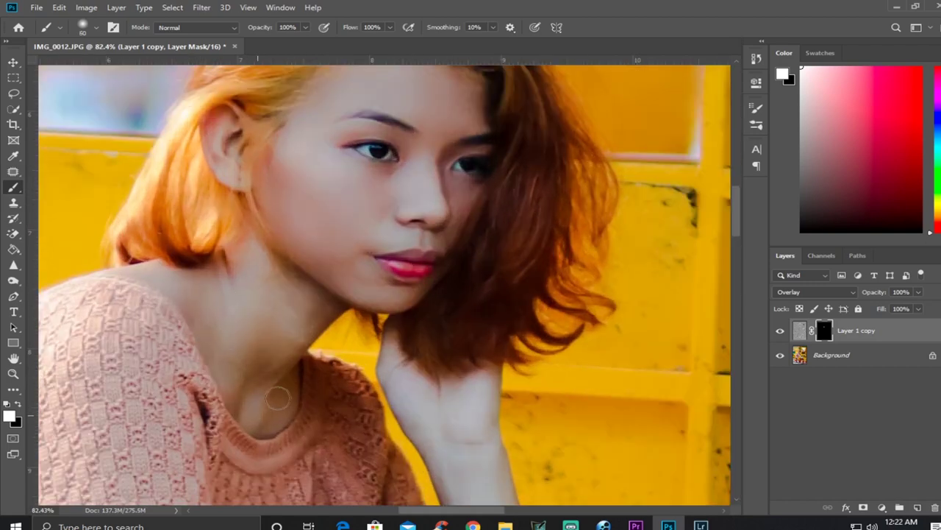
{"action": "scroll", "coordinate": [432, 253], "scroll_direction": "down", "scroll_amount": 3}
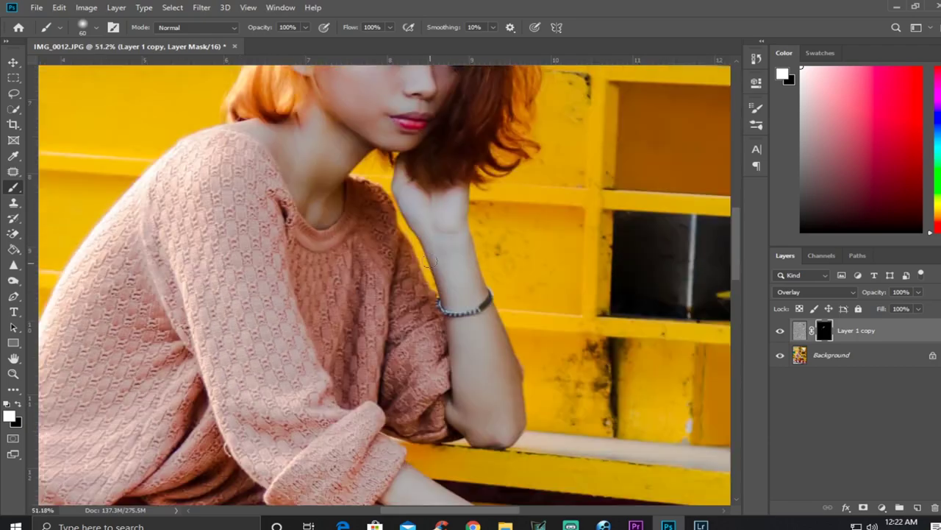
{"action": "scroll", "coordinate": [451, 238], "scroll_direction": "down", "scroll_amount": 2}
{"action": "scroll", "coordinate": [488, 337], "scroll_direction": "down", "scroll_amount": 5}
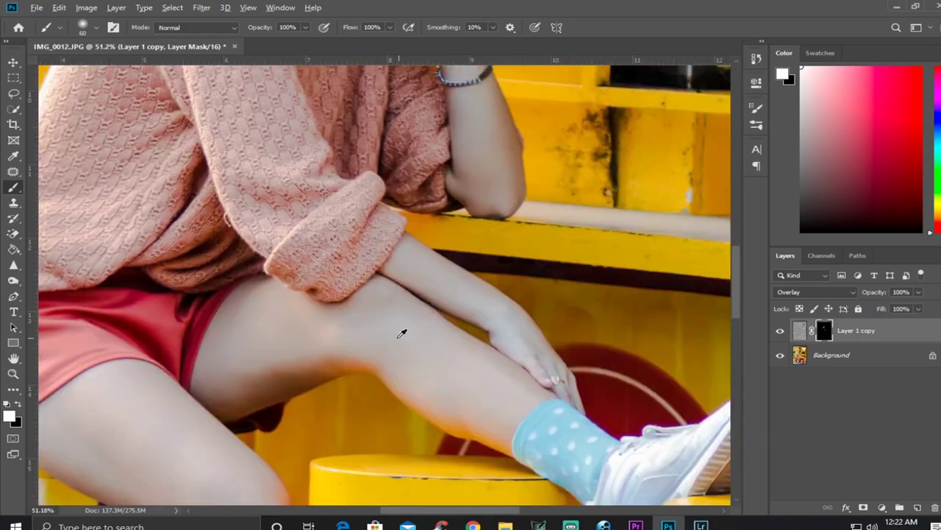
{"action": "key", "text": "]"}
{"action": "key", "text": "]"}
{"action": "key", "text": "]"}
{"action": "key", "text": "]"}
{"action": "key", "text": "]"}
{"action": "scroll", "coordinate": [189, 296], "scroll_direction": "down", "scroll_amount": 5}
{"action": "scroll", "coordinate": [353, 355], "scroll_direction": "down", "scroll_amount": 3}
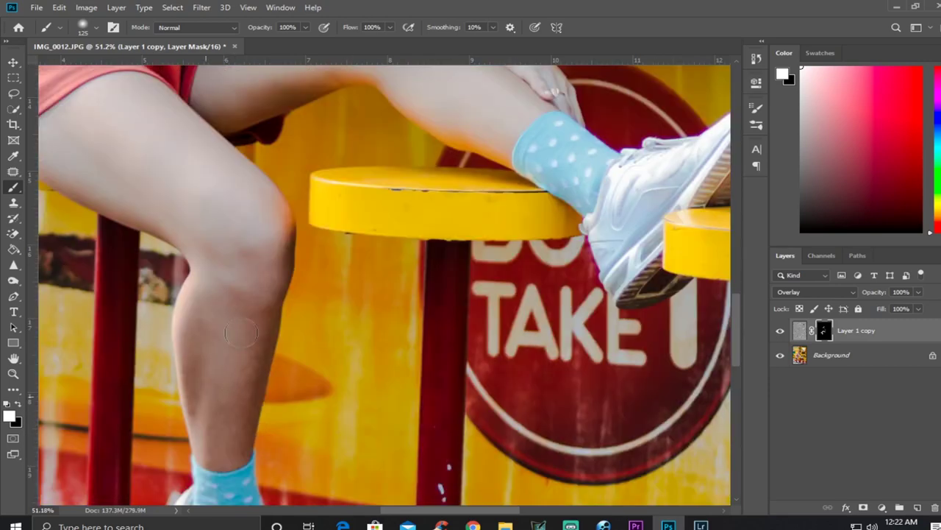
{"action": "scroll", "coordinate": [252, 292], "scroll_direction": "up", "scroll_amount": 10}
{"action": "scroll", "coordinate": [380, 162], "scroll_direction": "up", "scroll_amount": 3}
{"action": "key", "text": "["}
{"action": "key", "text": "["}
{"action": "key", "text": "["}
{"action": "key", "text": "["}
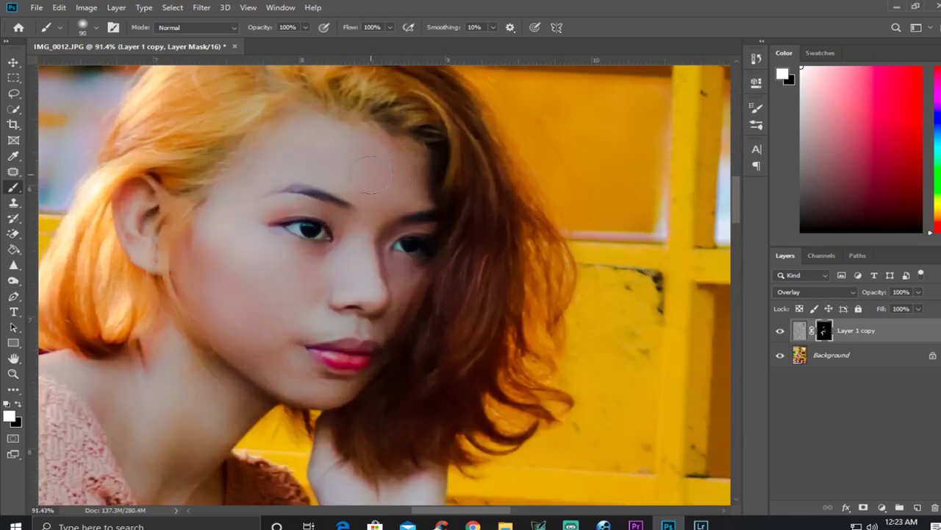
{"action": "scroll", "coordinate": [273, 243], "scroll_direction": "down", "scroll_amount": 6}
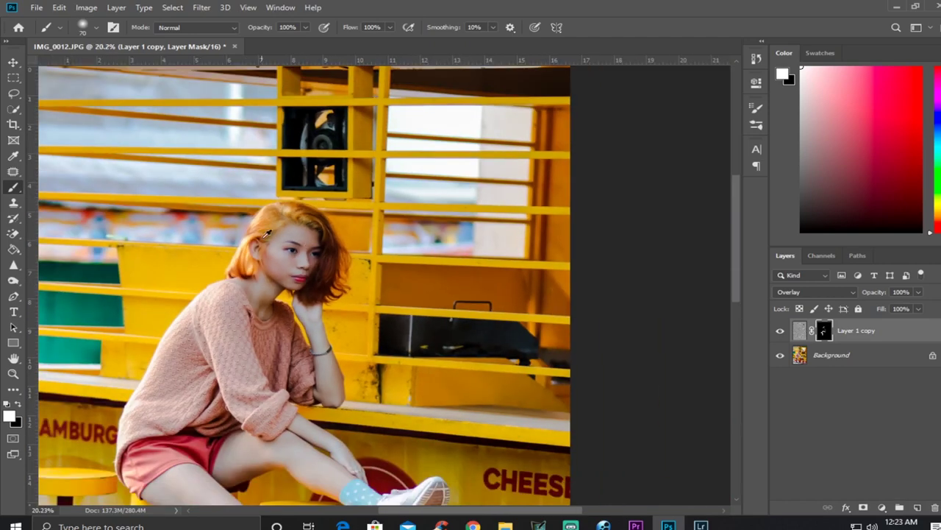
{"action": "scroll", "coordinate": [276, 261], "scroll_direction": "up", "scroll_amount": 5}
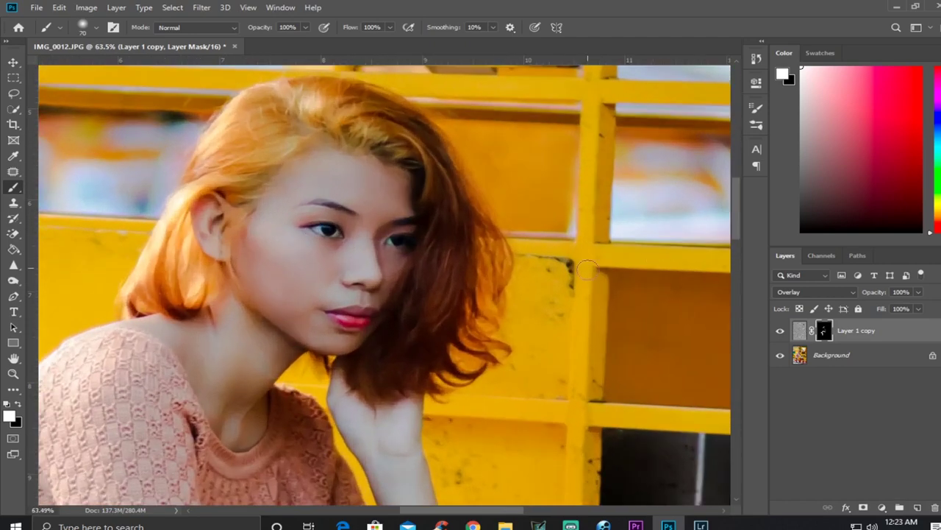
{"action": "left_click", "coordinate": [780, 331]}
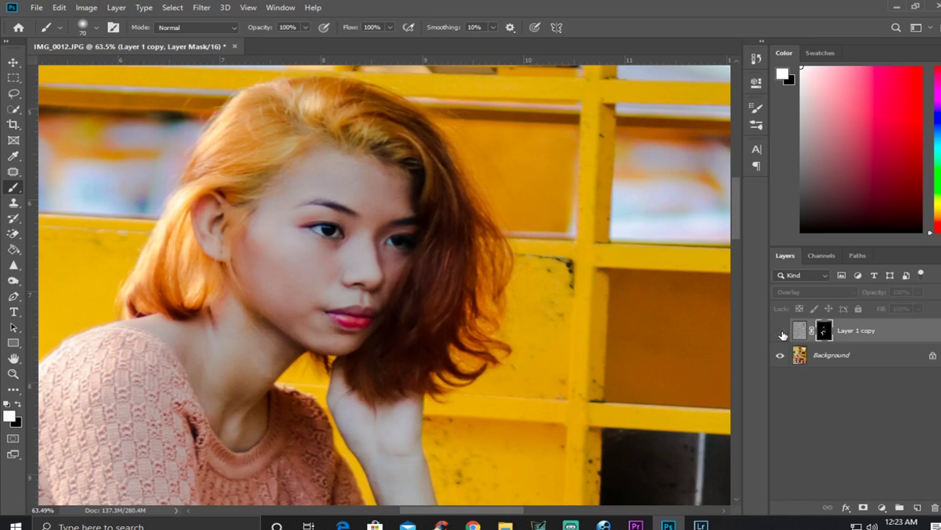
{"action": "left_click", "coordinate": [780, 331]}
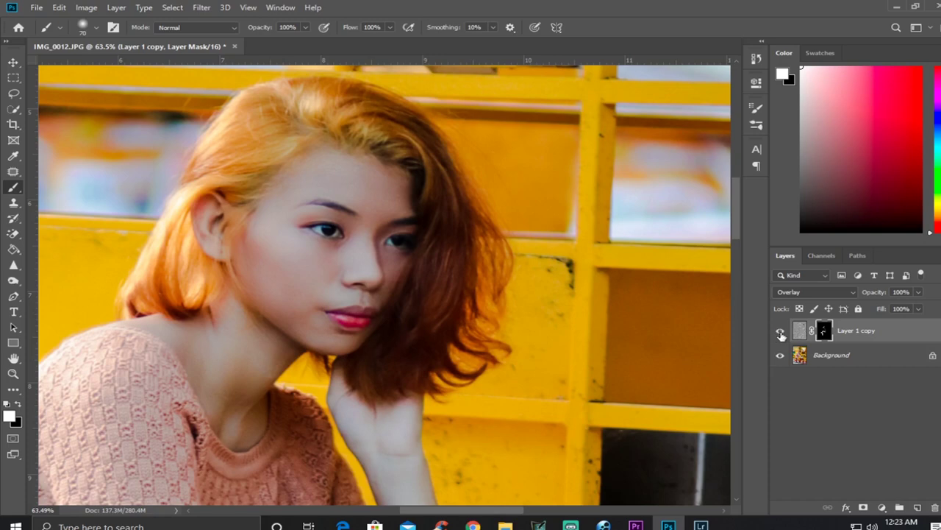
{"action": "left_click", "coordinate": [781, 333]}
{"action": "scroll", "coordinate": [441, 277], "scroll_direction": "down", "scroll_amount": 3}
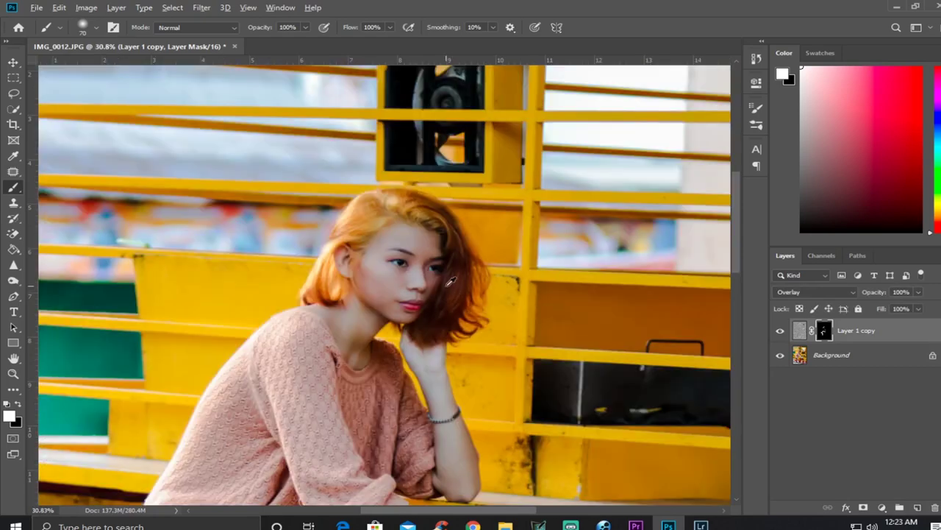
{"action": "scroll", "coordinate": [447, 280], "scroll_direction": "down", "scroll_amount": 5}
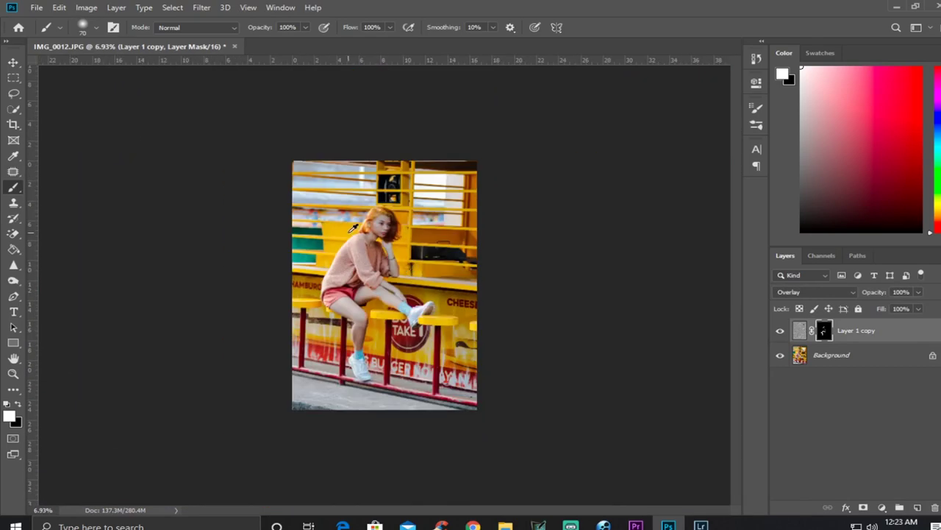
{"action": "scroll", "coordinate": [353, 228], "scroll_direction": "up", "scroll_amount": 2}
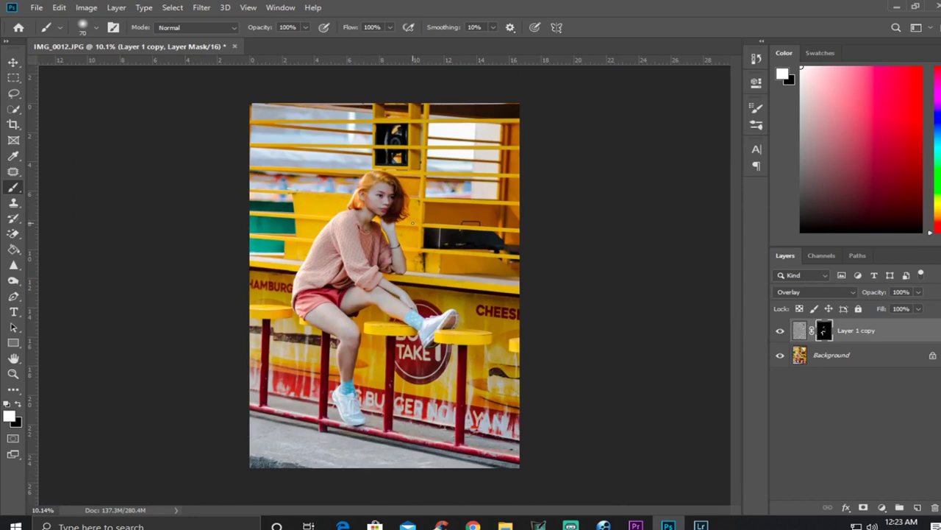
Step: Add a Curves layer with shadow, midtone and highlight points, lowering the shadows for an S-curve
{"action": "left_click", "coordinate": [883, 509]}
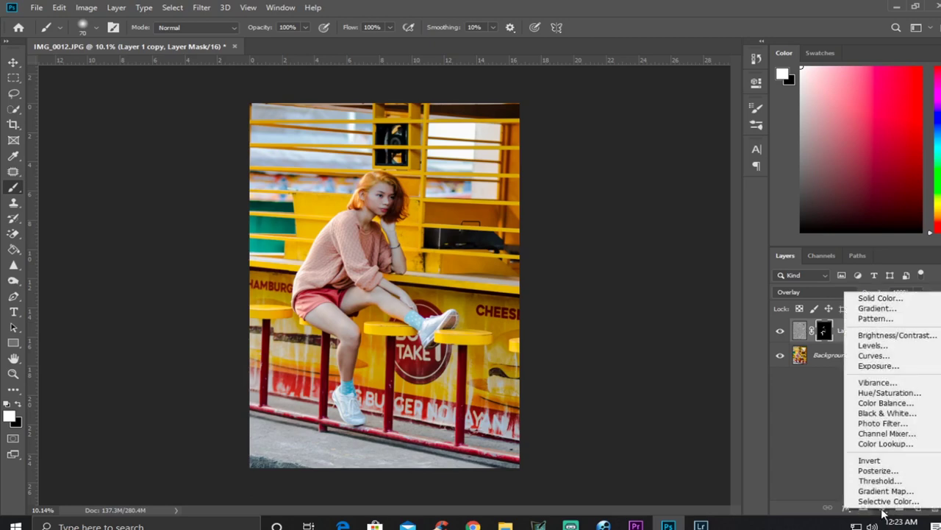
{"action": "left_click", "coordinate": [885, 355]}
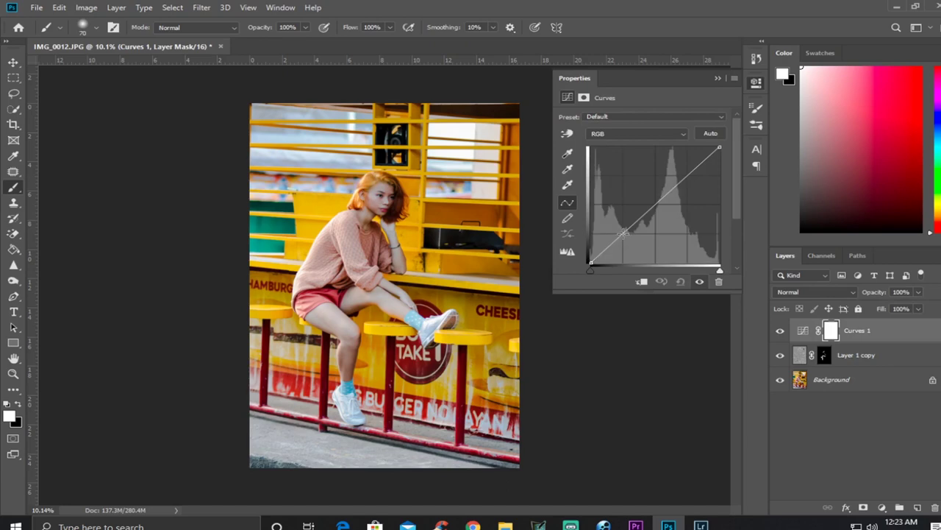
{"action": "left_click", "coordinate": [623, 234]}
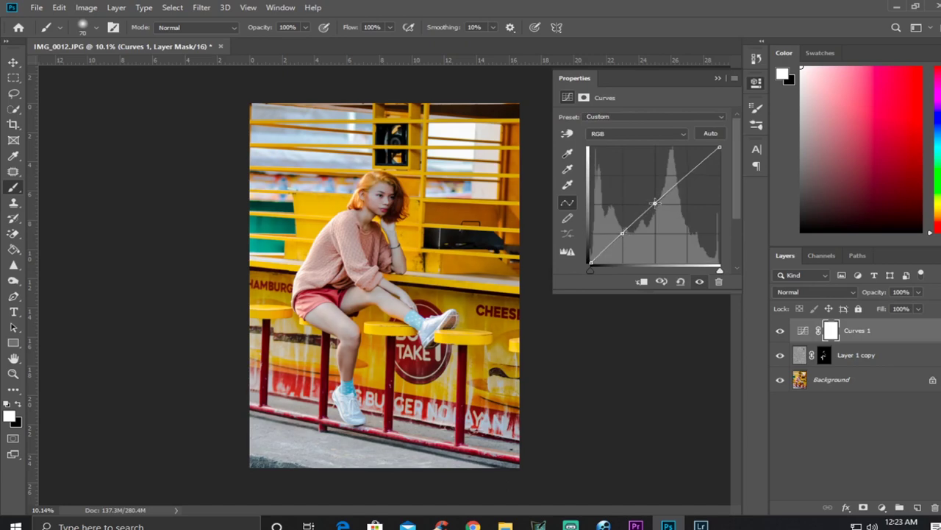
{"action": "left_click", "coordinate": [655, 203]}
{"action": "left_click", "coordinate": [686, 173]}
{"action": "left_click_drag", "start_coordinate": [623, 233], "coordinate": [624, 235]}
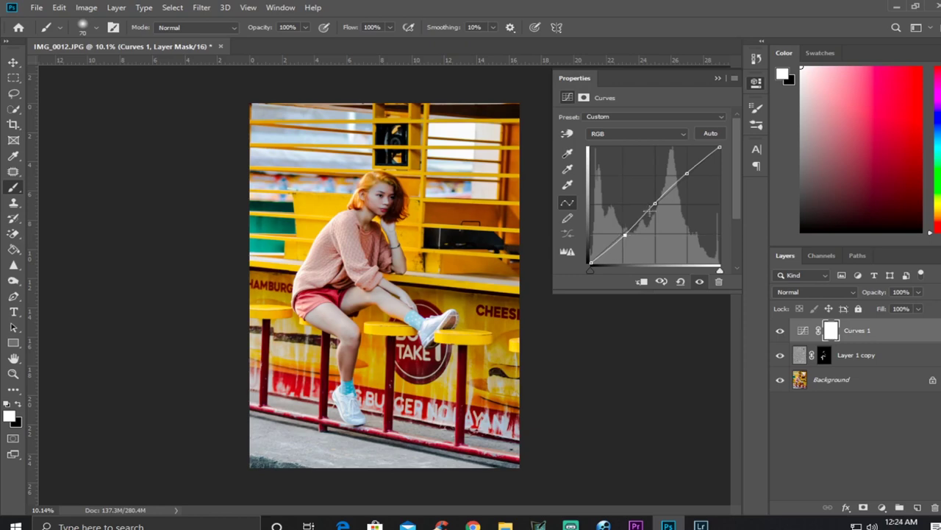
{"action": "left_click_drag", "start_coordinate": [656, 202], "coordinate": [656, 203]}
{"action": "left_click_drag", "start_coordinate": [624, 233], "coordinate": [622, 235]}
{"action": "left_click", "coordinate": [726, 80]}
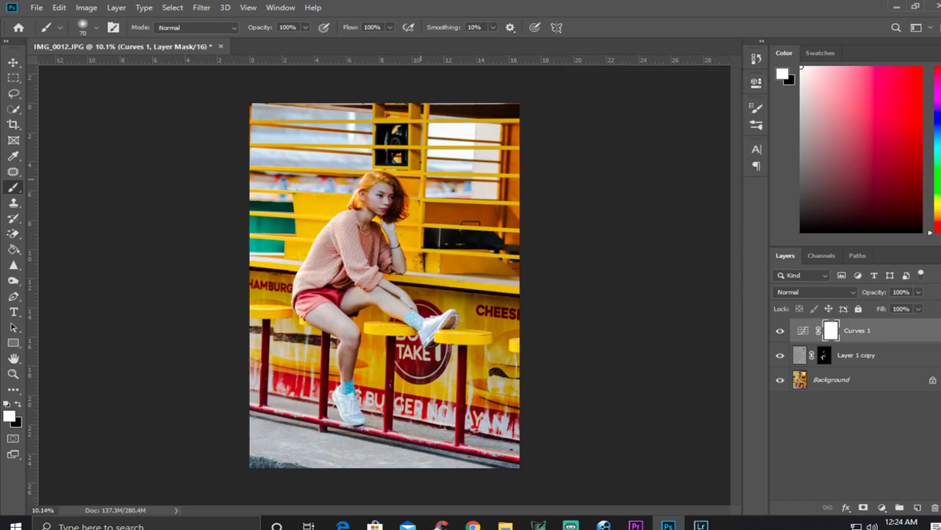
Step: Minimize Photoshop and Lightroom, then drag IMG_0012 from the desktop into Photoshop
{"action": "scroll", "coordinate": [405, 192], "scroll_direction": "up", "scroll_amount": 2}
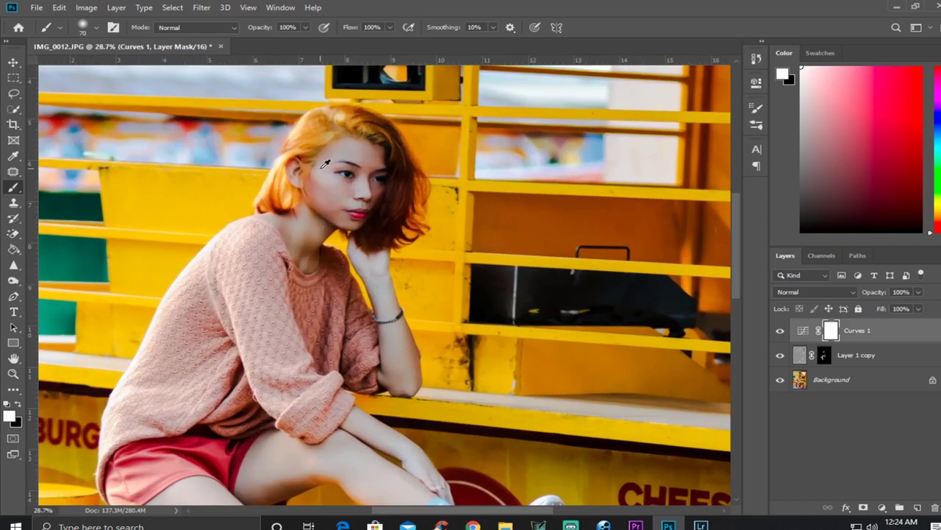
{"action": "scroll", "coordinate": [358, 165], "scroll_direction": "down", "scroll_amount": 4}
{"action": "scroll", "coordinate": [438, 174], "scroll_direction": "up", "scroll_amount": 1}
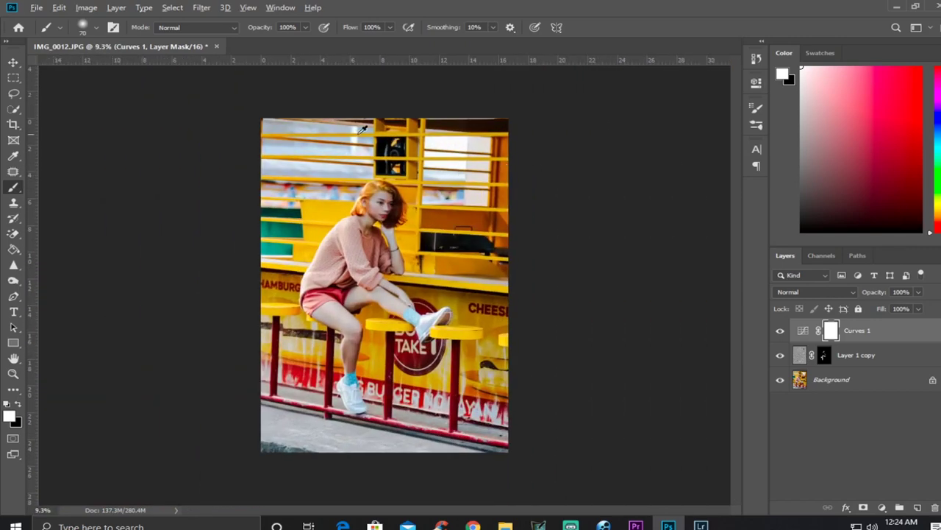
{"action": "scroll", "coordinate": [434, 135], "scroll_direction": "up", "scroll_amount": 1}
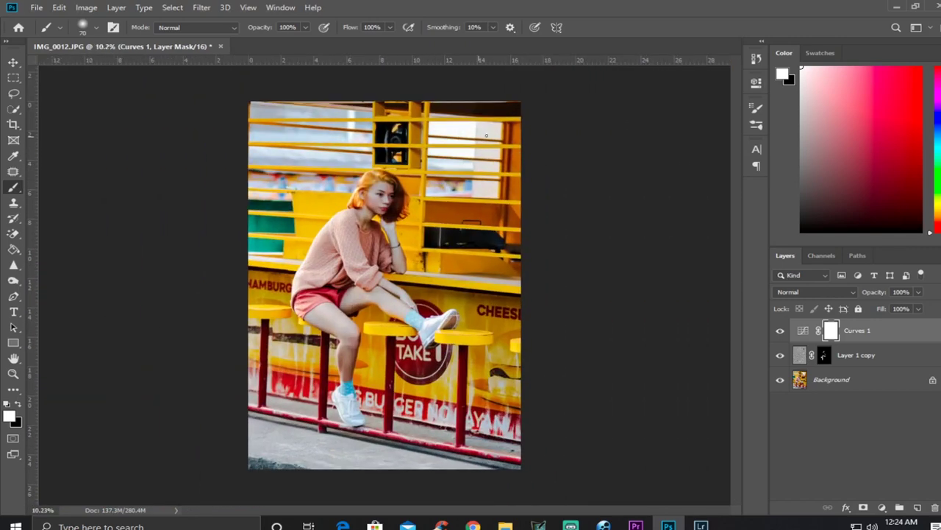
{"action": "left_click", "coordinate": [891, 9]}
{"action": "left_click", "coordinate": [894, 9]}
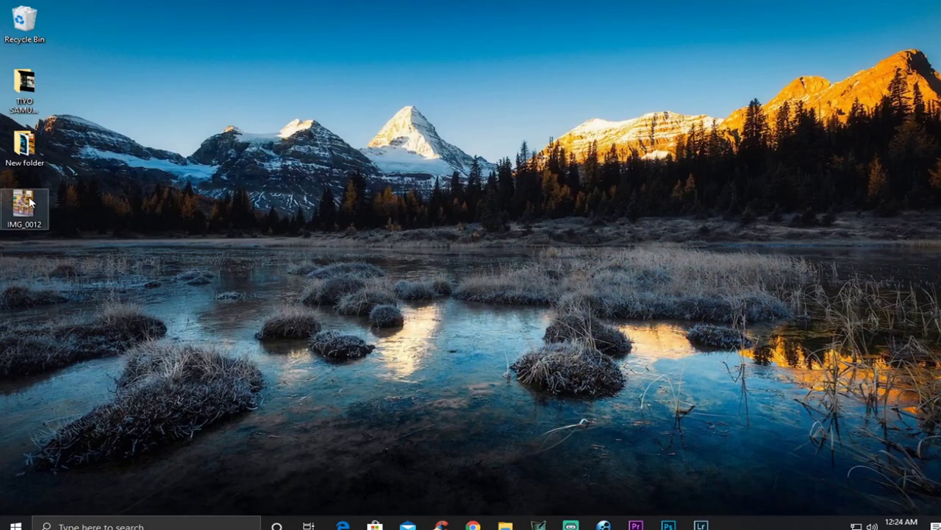
{"action": "left_click_drag", "start_coordinate": [30, 202], "coordinate": [331, 48]}
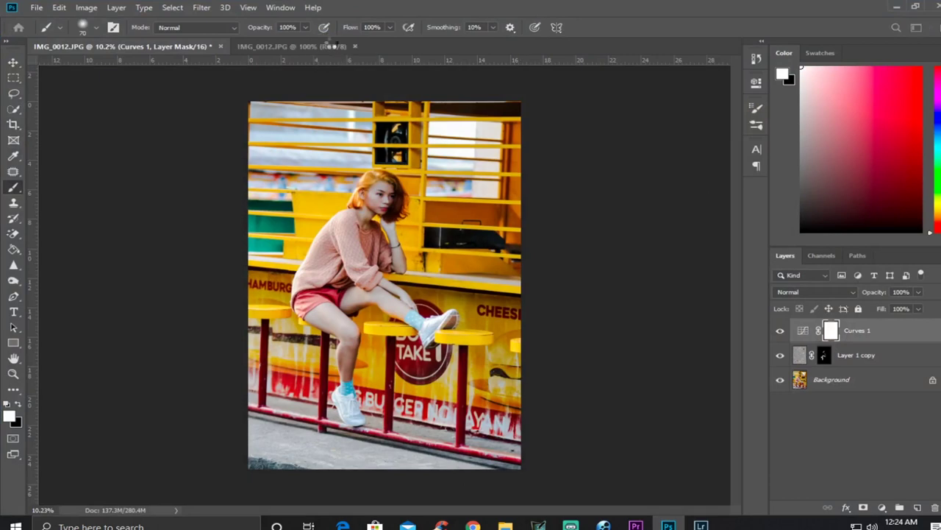
Step: Fit both documents to screen and switch between the edited and original tabs to compare
{"action": "key", "text": "ctrl+0"}
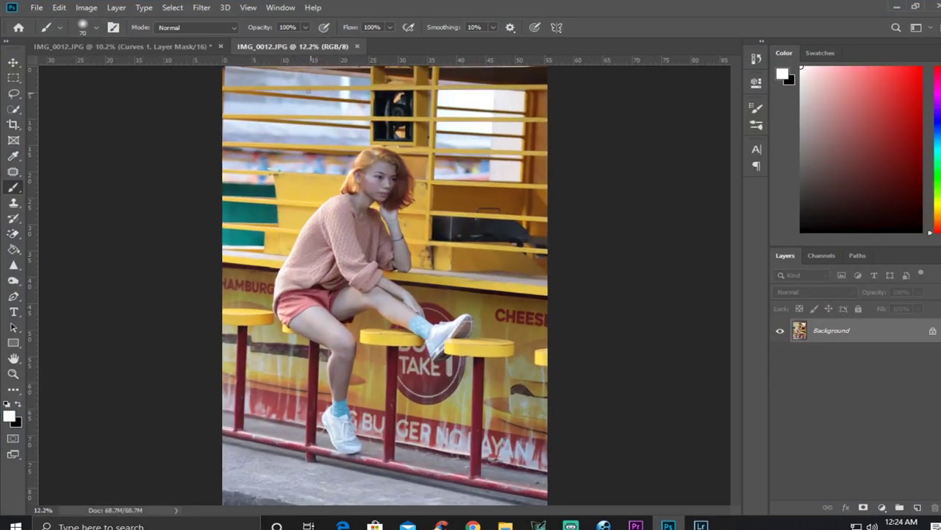
{"action": "left_click", "coordinate": [176, 46]}
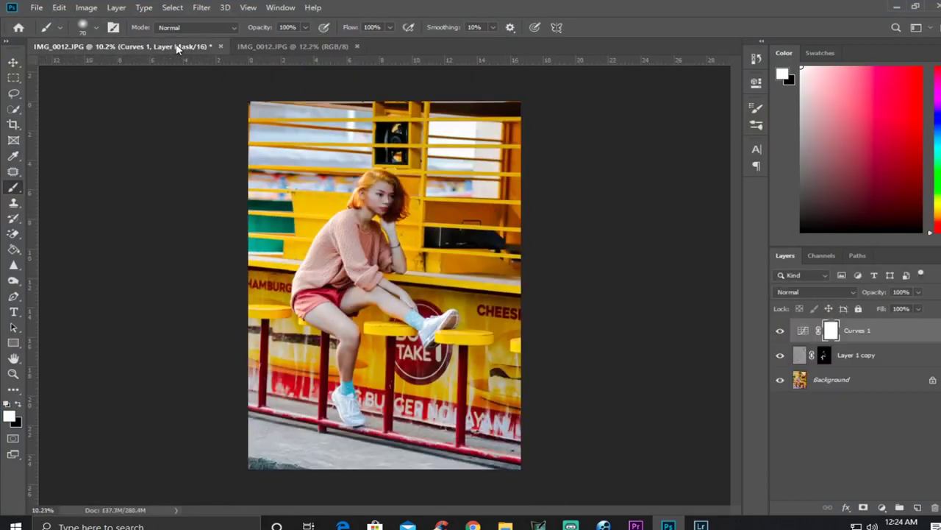
{"action": "left_click", "coordinate": [273, 45]}
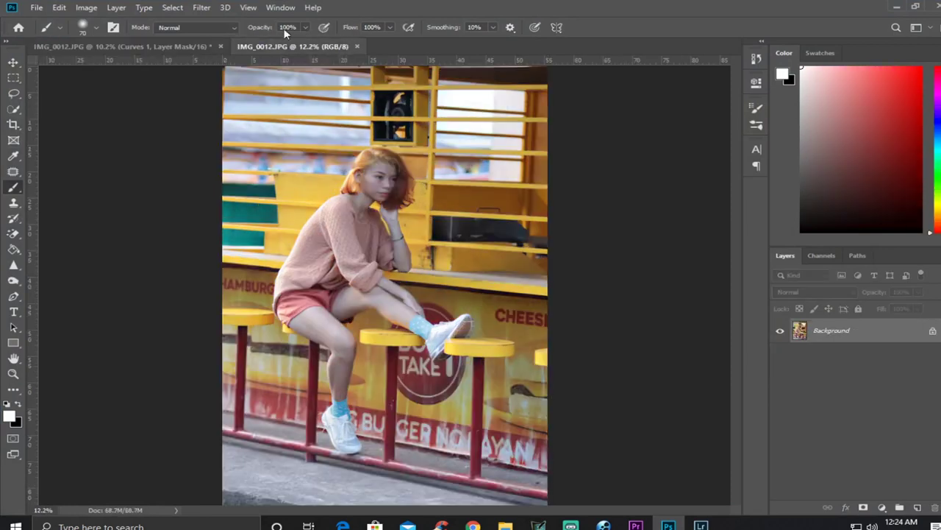
{"action": "key", "text": "ctrl+0"}
{"action": "left_click", "coordinate": [162, 47]}
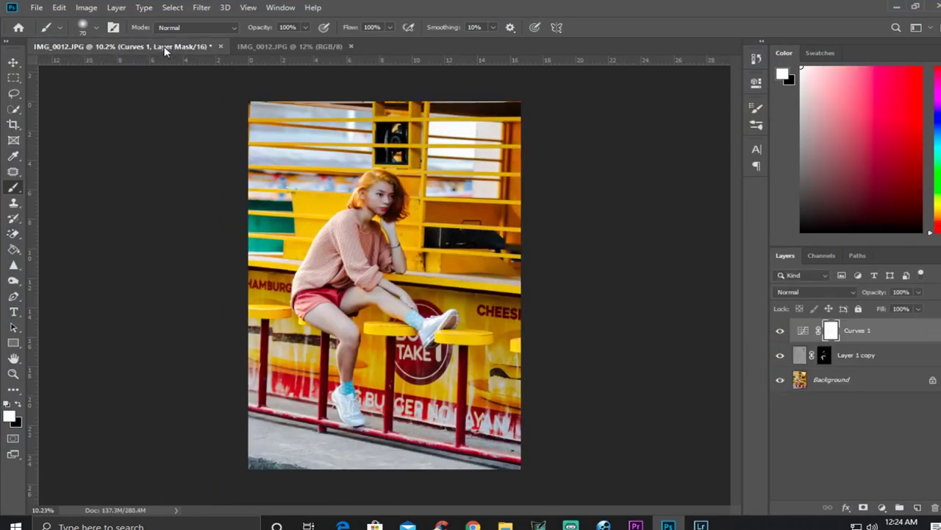
{"action": "key", "text": "ctrl+0"}
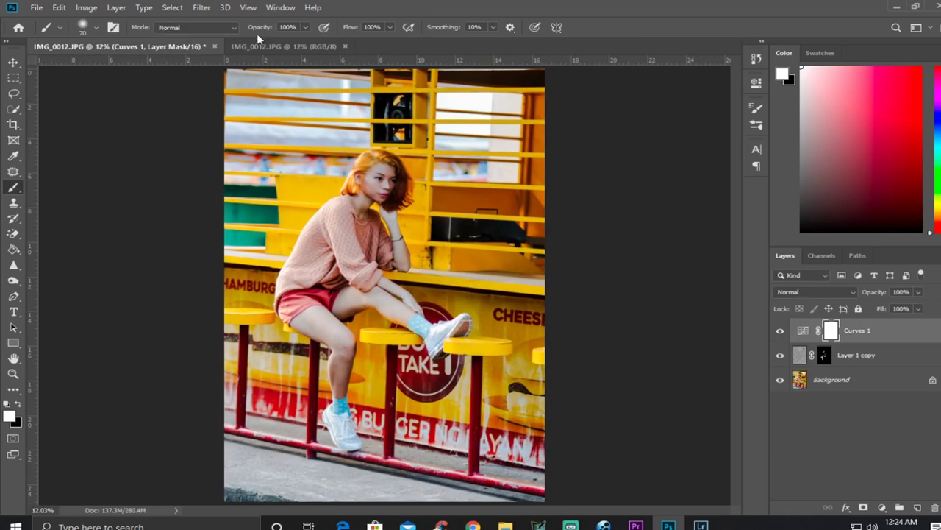
{"action": "left_click", "coordinate": [259, 49]}
{"action": "left_click", "coordinate": [158, 47]}
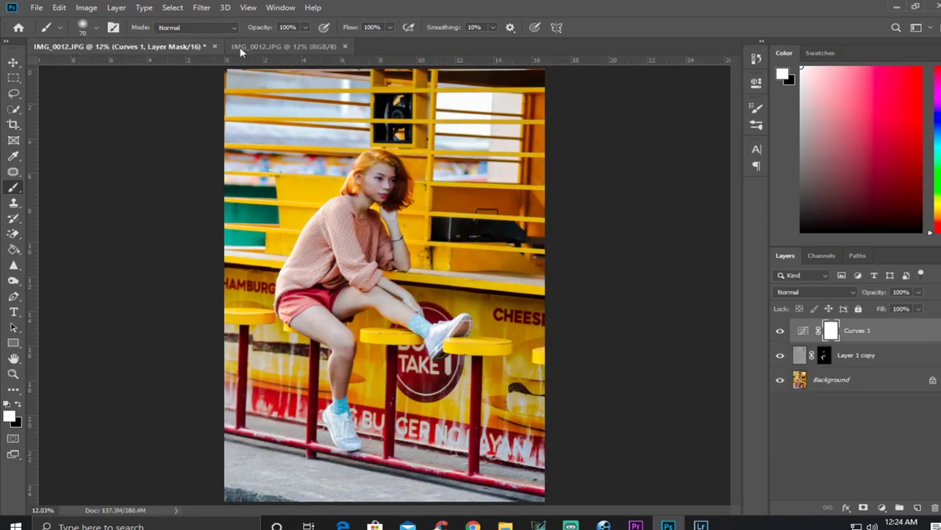
{"action": "left_click", "coordinate": [241, 49]}
{"action": "left_click", "coordinate": [150, 47]}
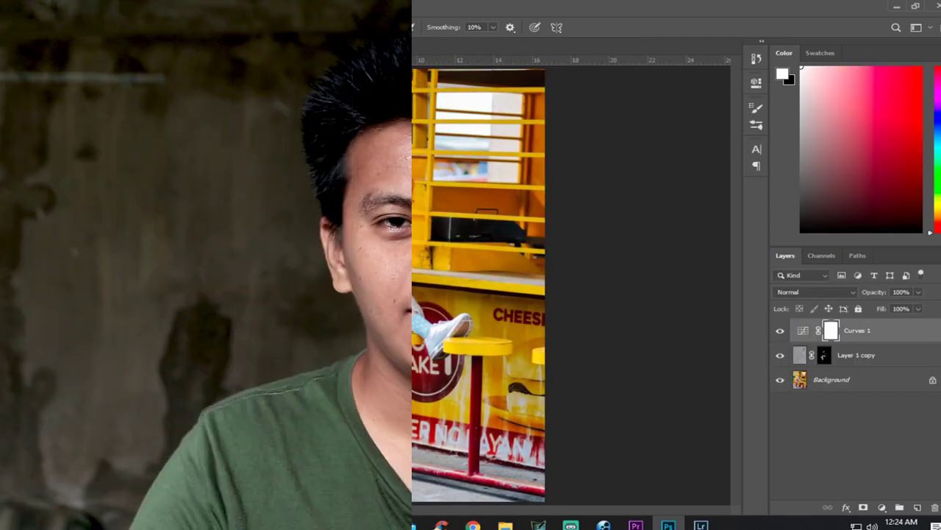